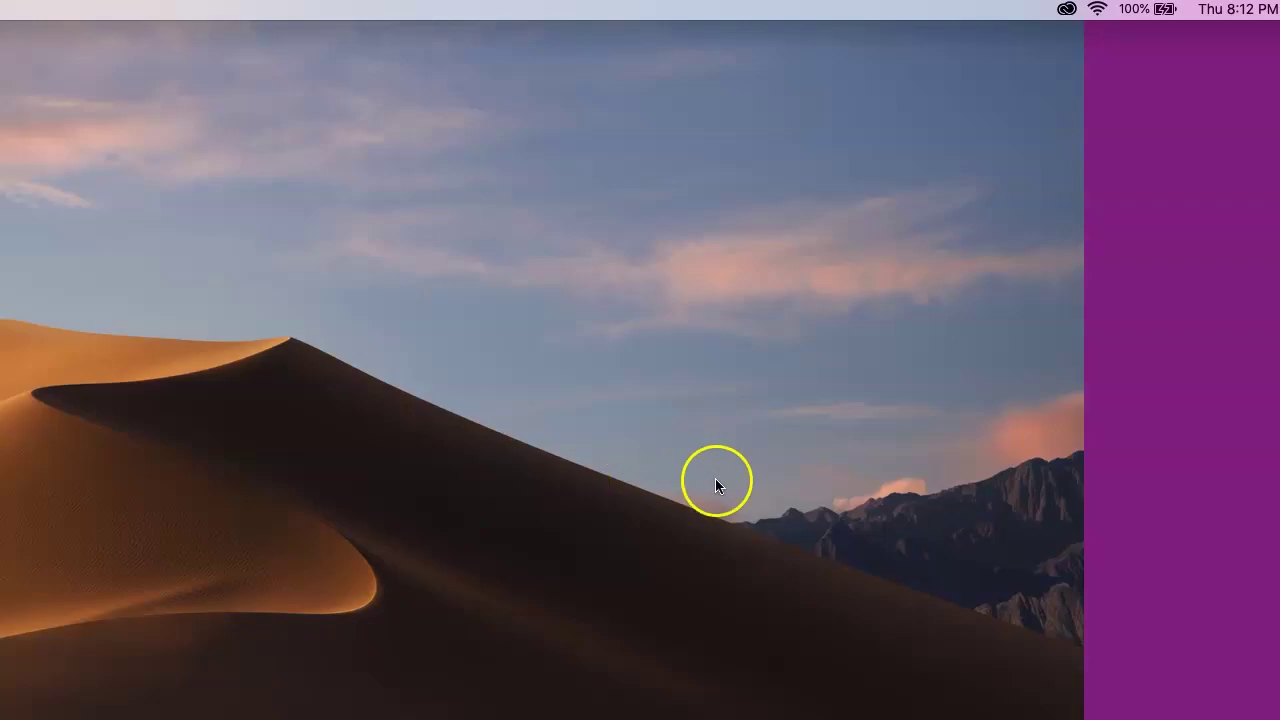
Bring up the Creative Cloud panel from the menu bar
{"action": "left_click", "coordinate": [1066, 14]}
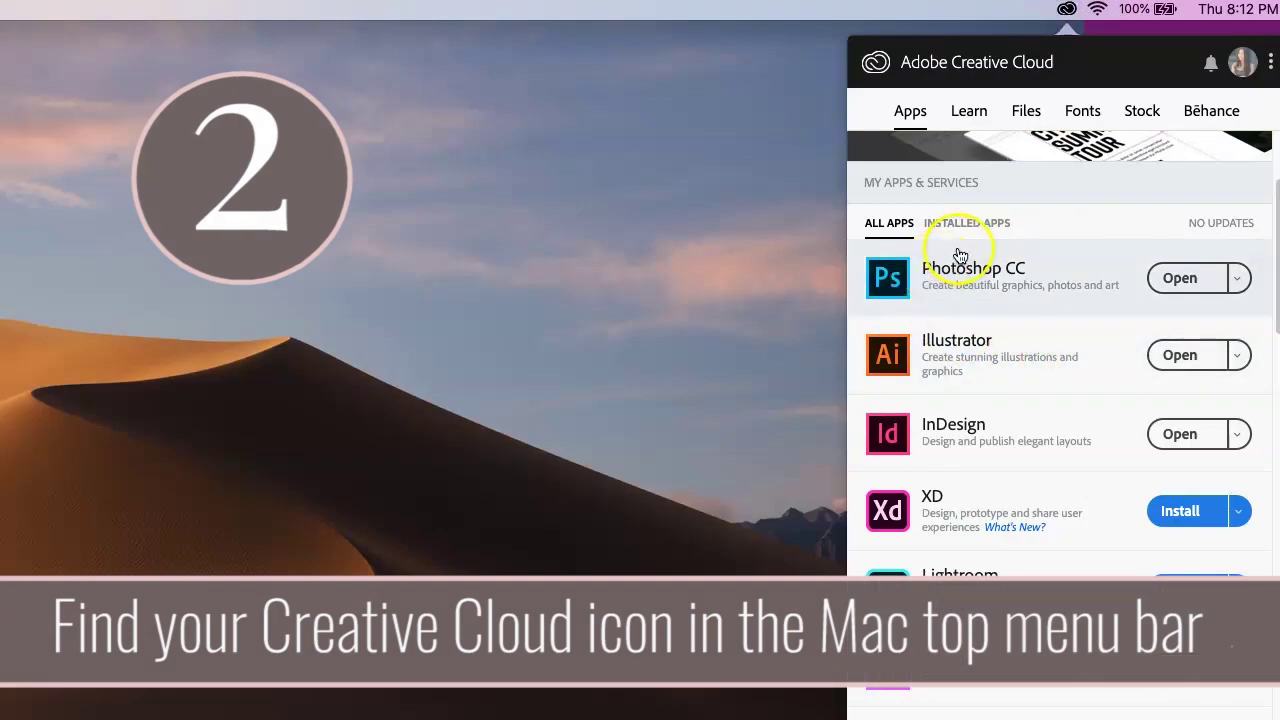
{"action": "scroll", "coordinate": [998, 538], "scroll_direction": "down", "scroll_amount": 3}
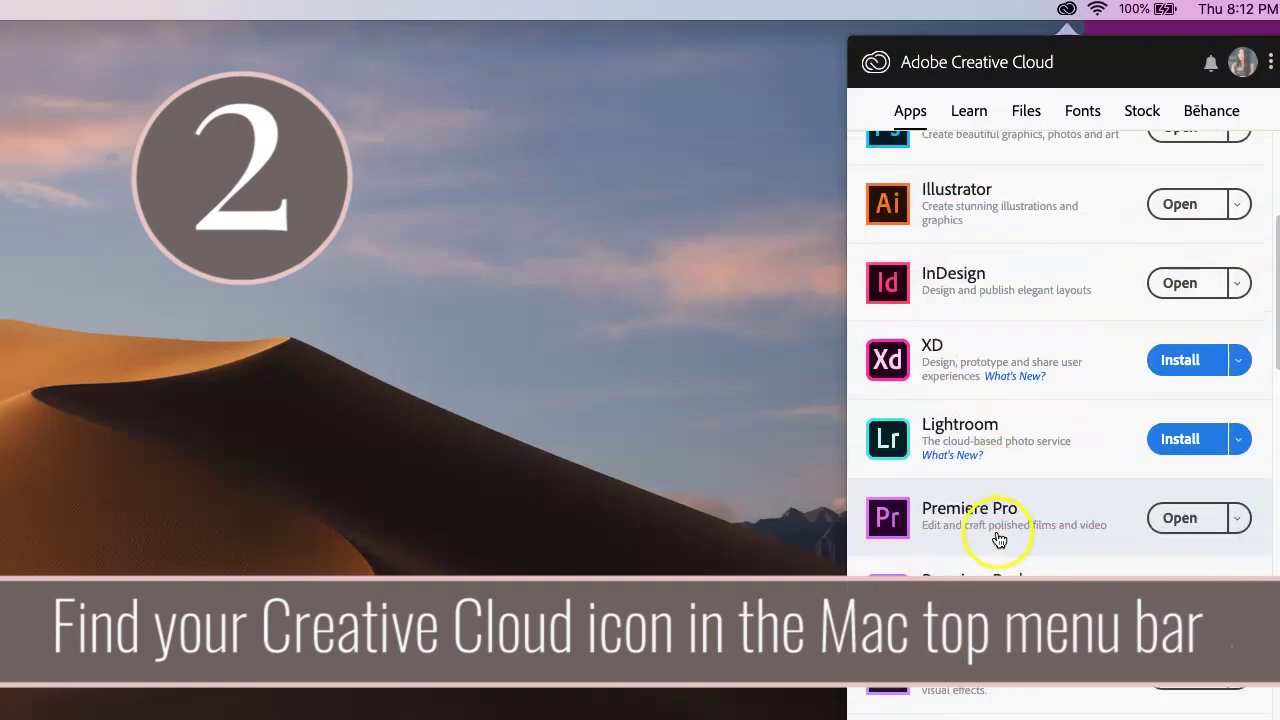
{"action": "scroll", "coordinate": [998, 538], "scroll_direction": "up", "scroll_amount": 5}
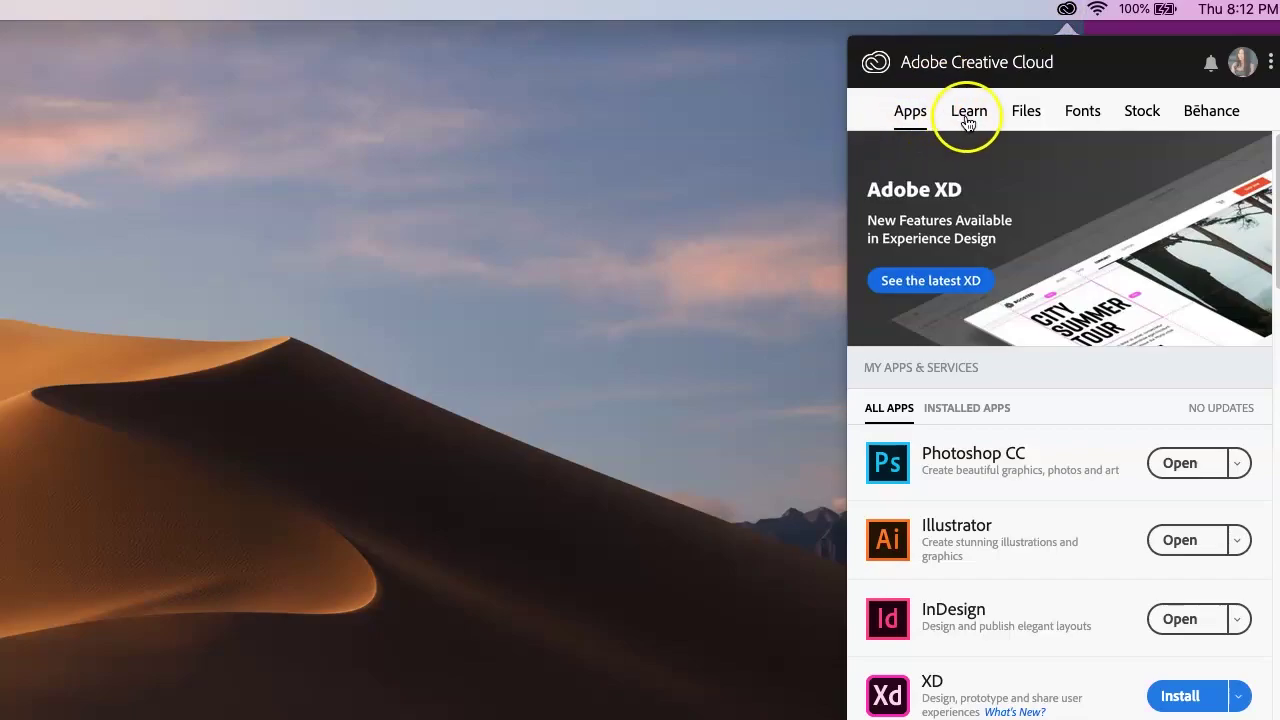
Review the synced fonts list, then launch the full Adobe Fonts catalogue in the browser
{"action": "left_click", "coordinate": [1084, 114]}
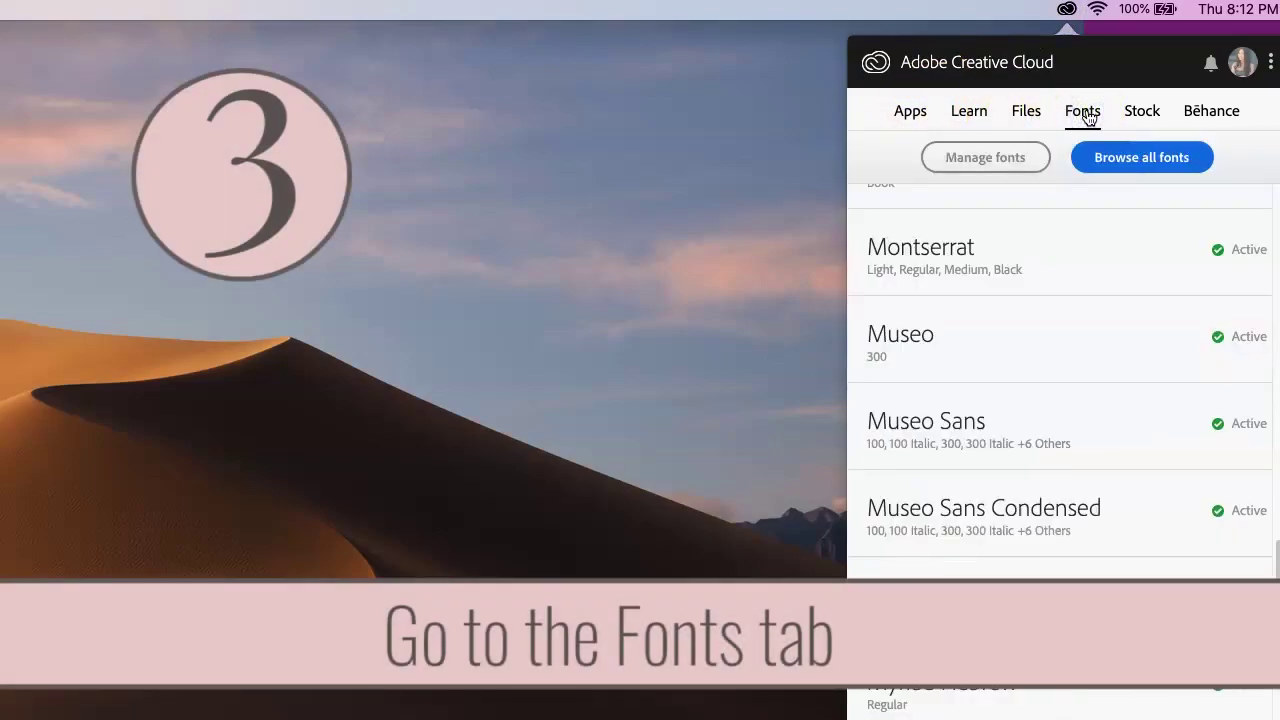
{"action": "scroll", "coordinate": [1105, 300], "scroll_direction": "up", "scroll_amount": 5}
{"action": "scroll", "coordinate": [1105, 296], "scroll_direction": "down", "scroll_amount": 4}
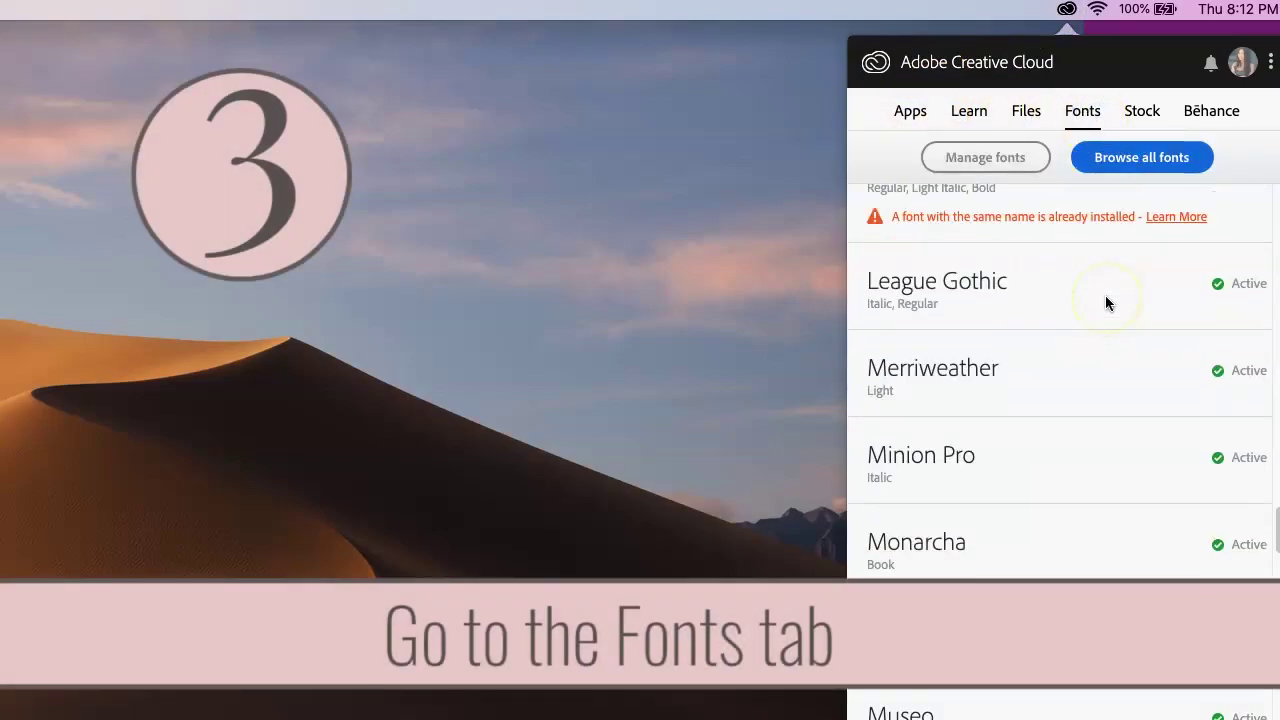
{"action": "scroll", "coordinate": [1104, 299], "scroll_direction": "down", "scroll_amount": 4}
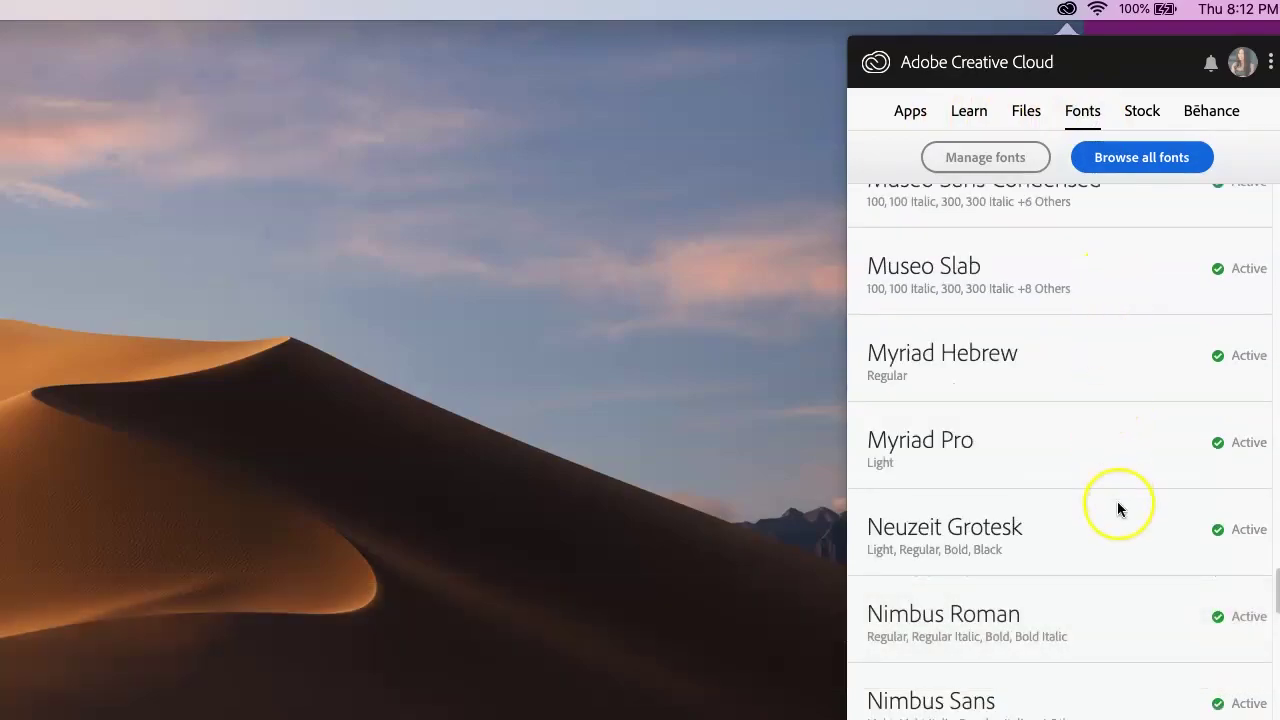
{"action": "scroll", "coordinate": [1120, 495], "scroll_direction": "down", "scroll_amount": 2}
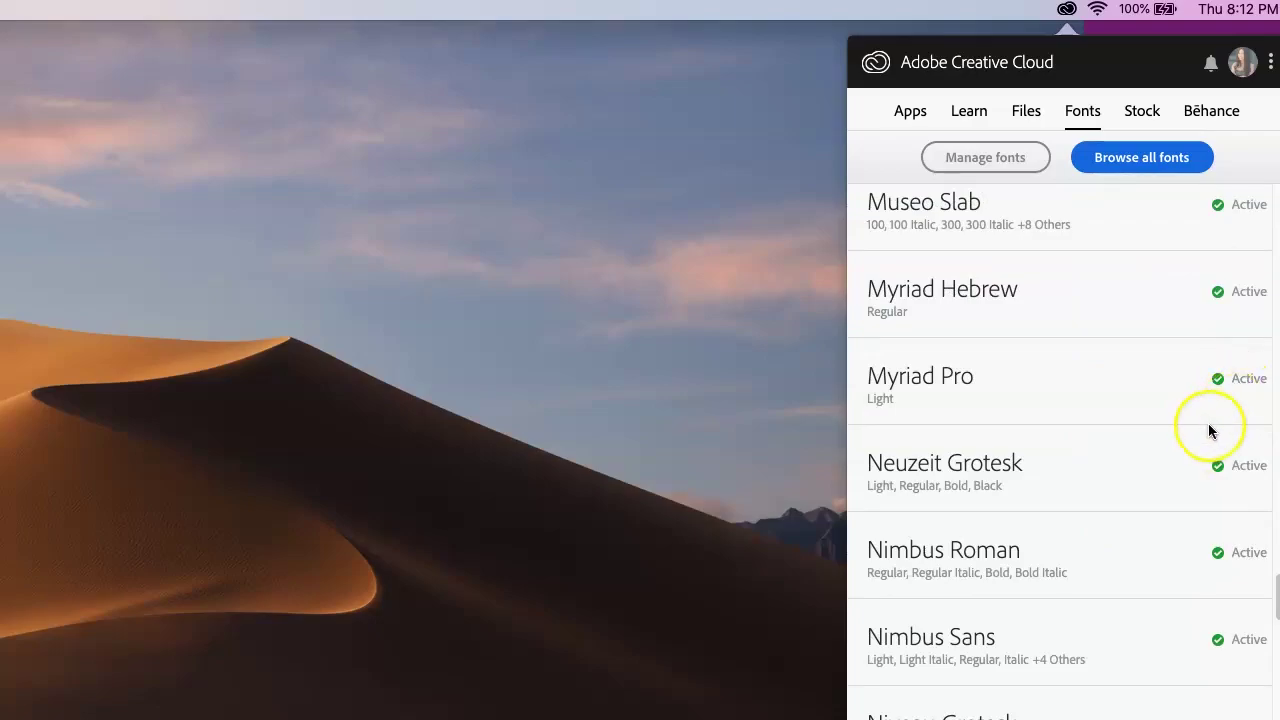
{"action": "scroll", "coordinate": [1206, 430], "scroll_direction": "up", "scroll_amount": 10}
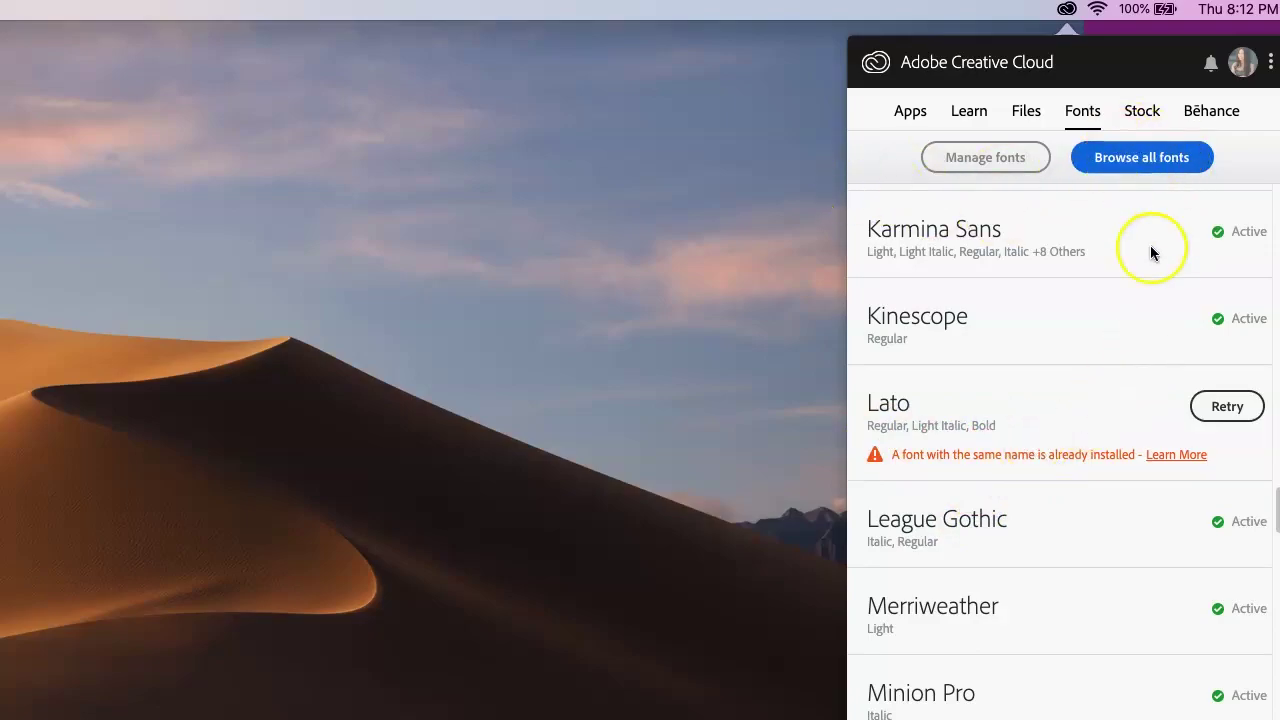
{"action": "scroll", "coordinate": [1050, 540], "scroll_direction": "down", "scroll_amount": 5}
{"action": "scroll", "coordinate": [1030, 515], "scroll_direction": "down", "scroll_amount": 3}
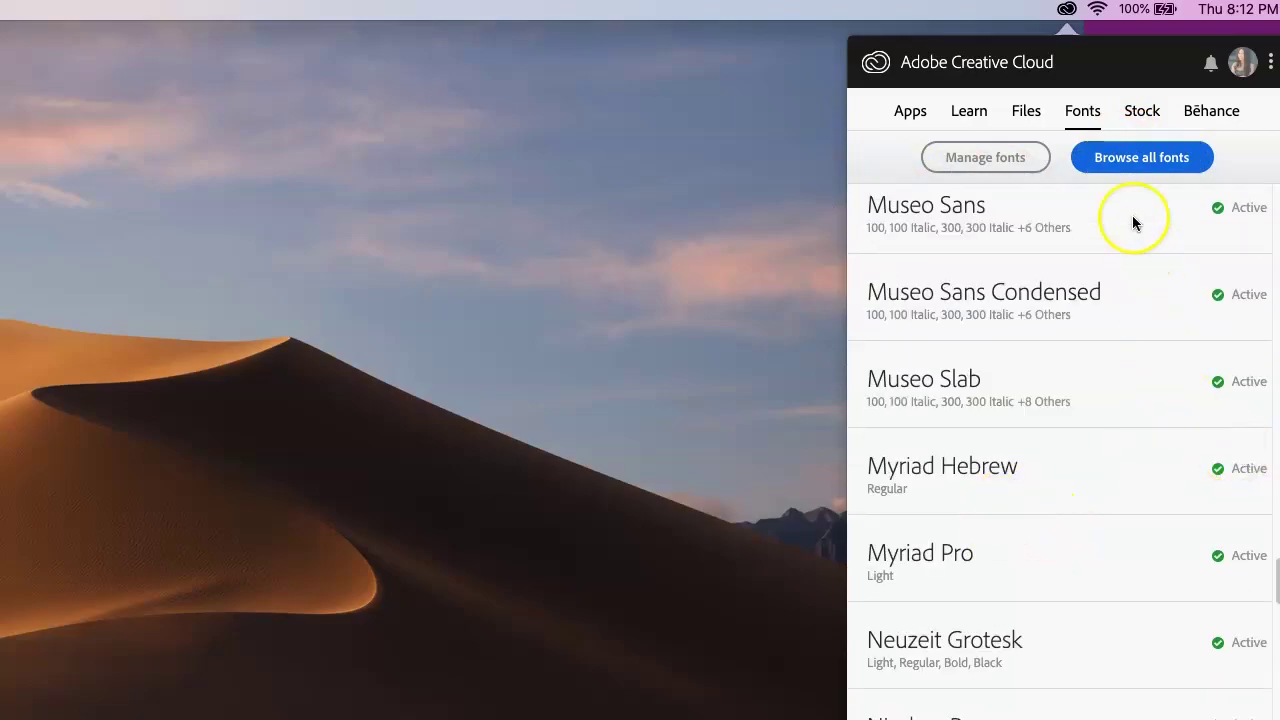
{"action": "left_click", "coordinate": [1128, 160]}
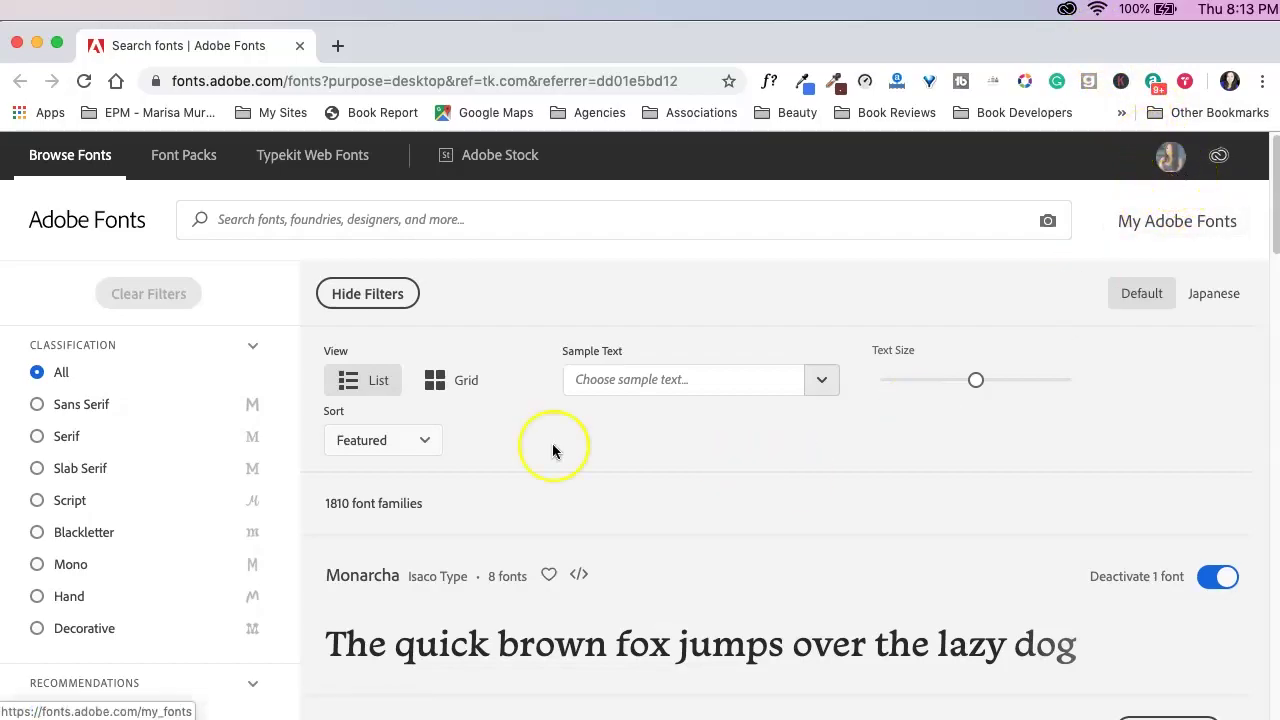
Scroll briefly through the Browse Fonts page listing 1810 families
{"action": "scroll", "coordinate": [600, 380], "scroll_direction": "down", "scroll_amount": 1}
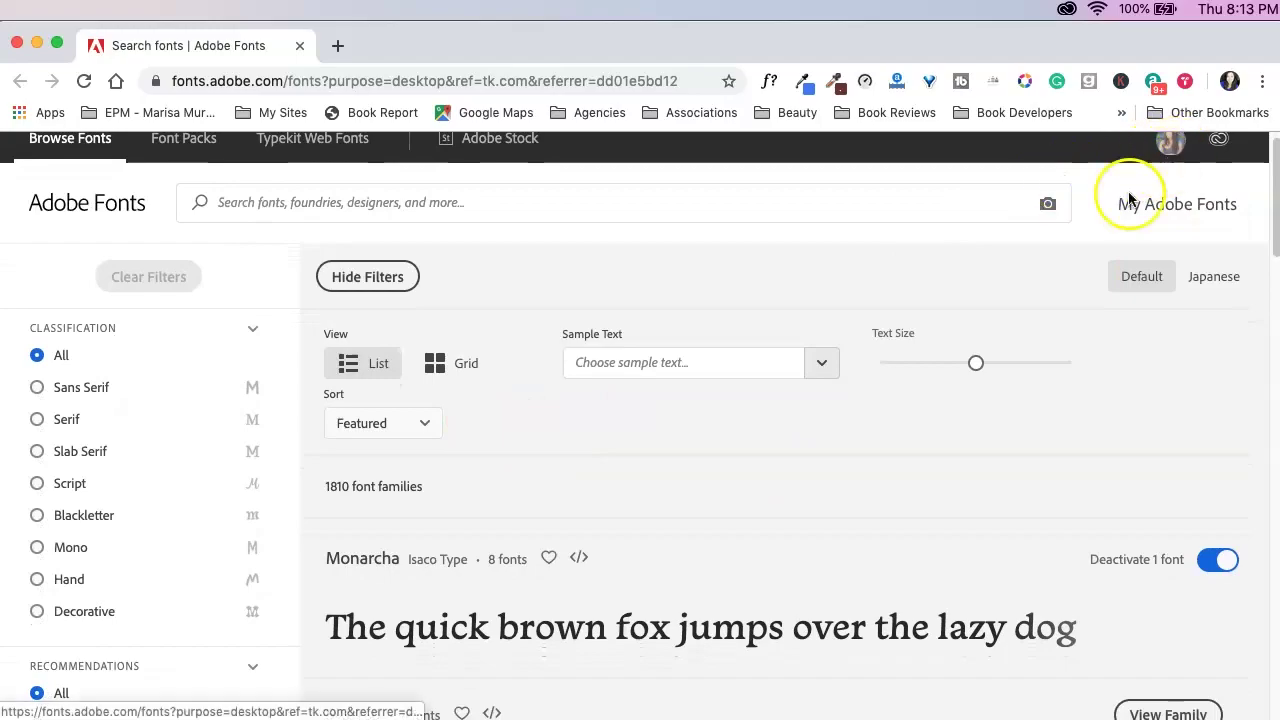
{"action": "scroll", "coordinate": [1100, 300], "scroll_direction": "up", "scroll_amount": 1}
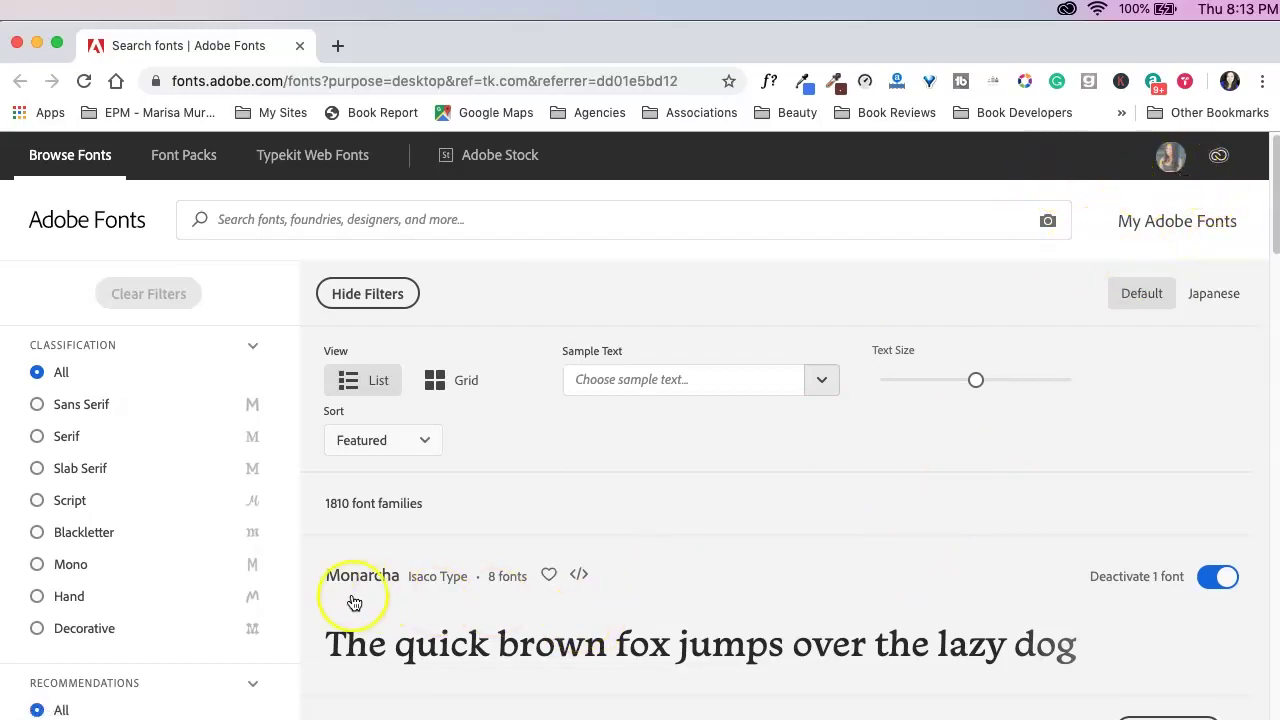
Search the catalogue for 'mina' and scroll through the results
{"action": "left_click", "coordinate": [383, 226]}
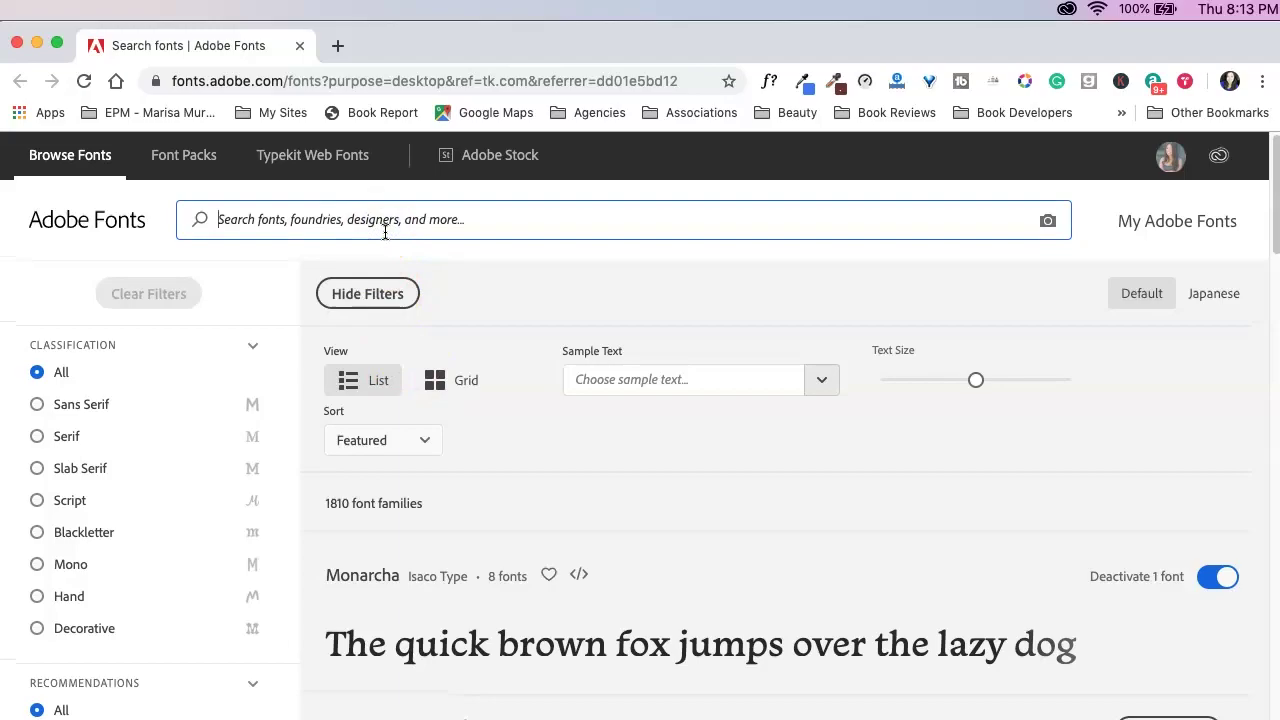
{"action": "type", "text": "mina"}
{"action": "key", "text": "Return"}
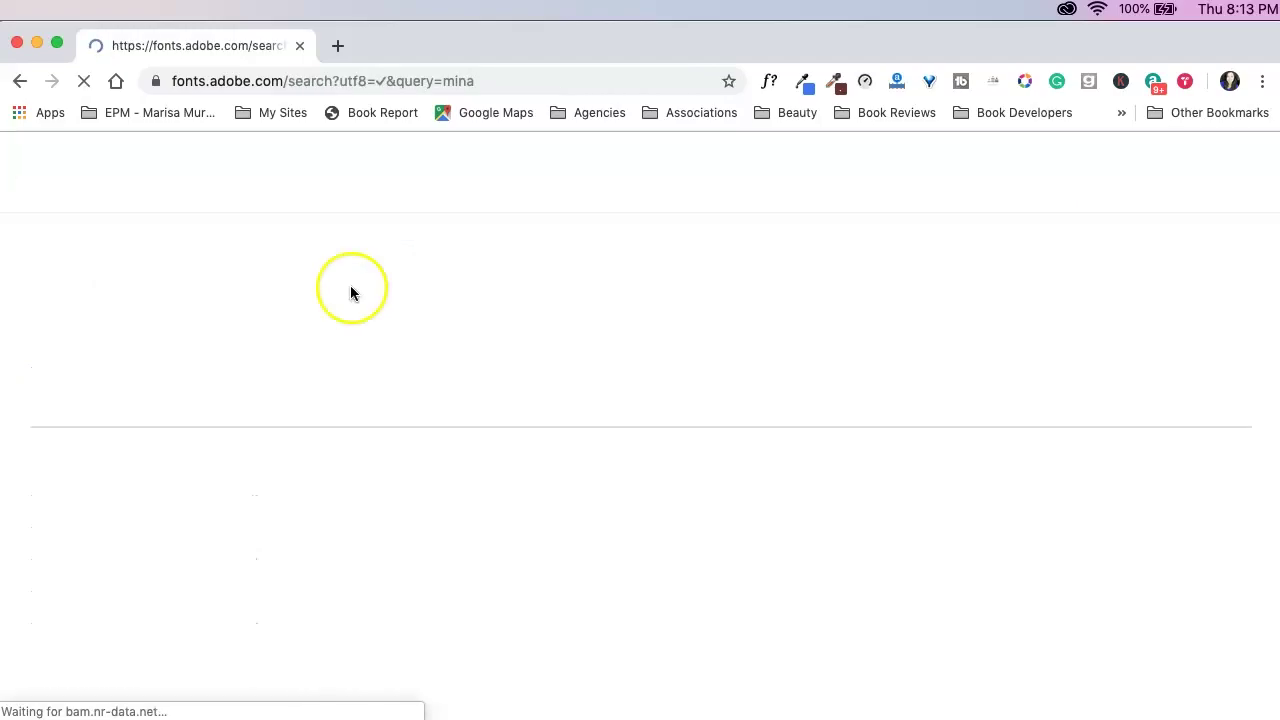
{"action": "scroll", "coordinate": [181, 555], "scroll_direction": "down", "scroll_amount": 1}
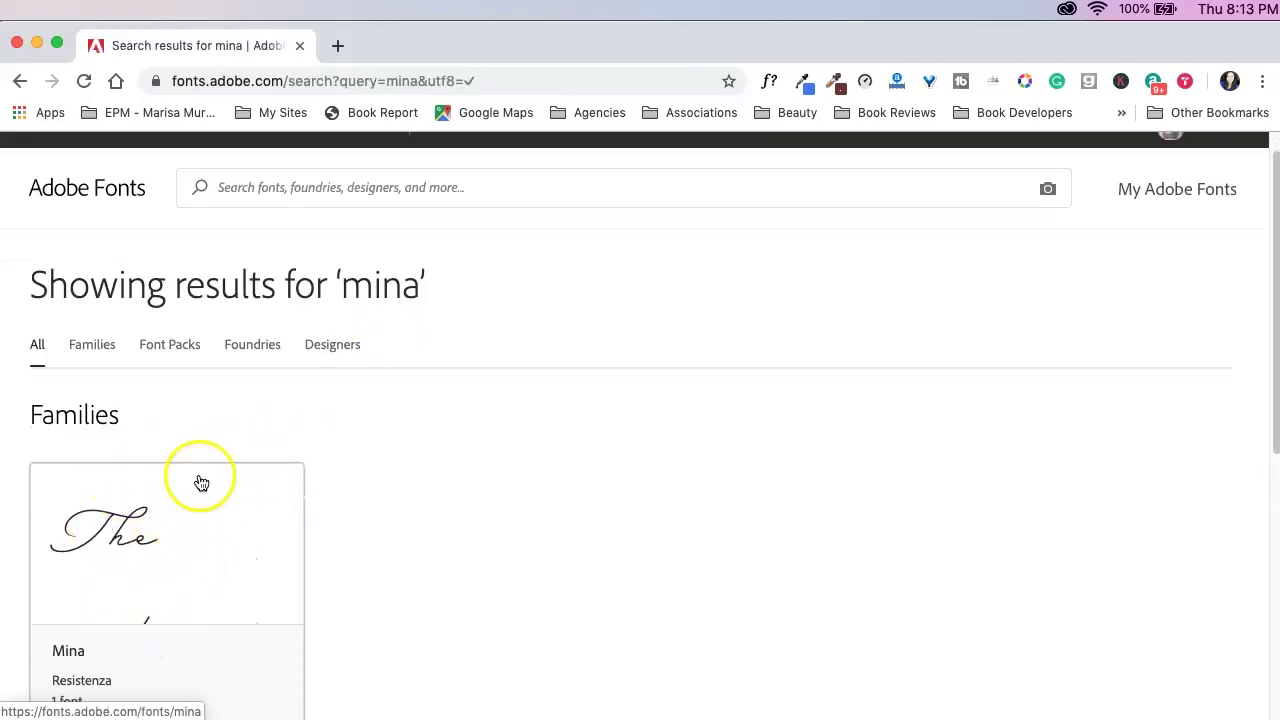
{"action": "scroll", "coordinate": [200, 470], "scroll_direction": "down", "scroll_amount": 3}
{"action": "scroll", "coordinate": [245, 410], "scroll_direction": "up", "scroll_amount": 4}
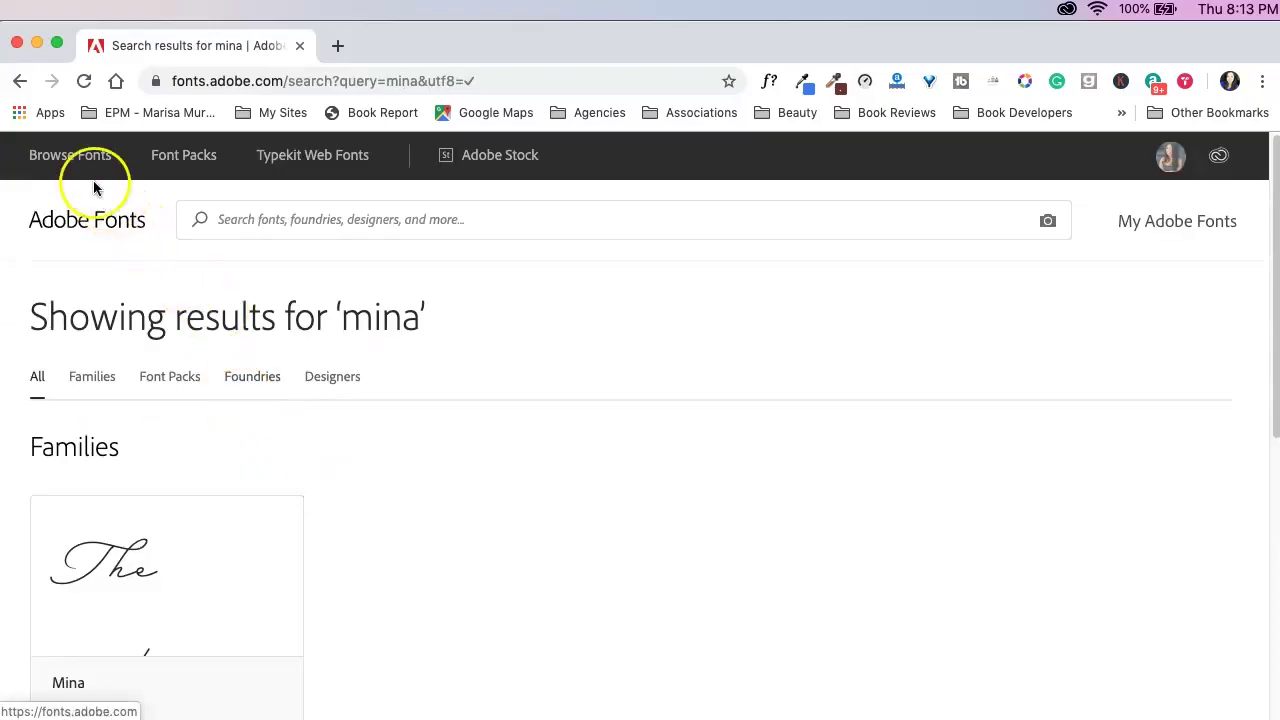
Return to Browse Fonts and filter the classification to Script, showing 177 families
{"action": "left_click", "coordinate": [45, 153]}
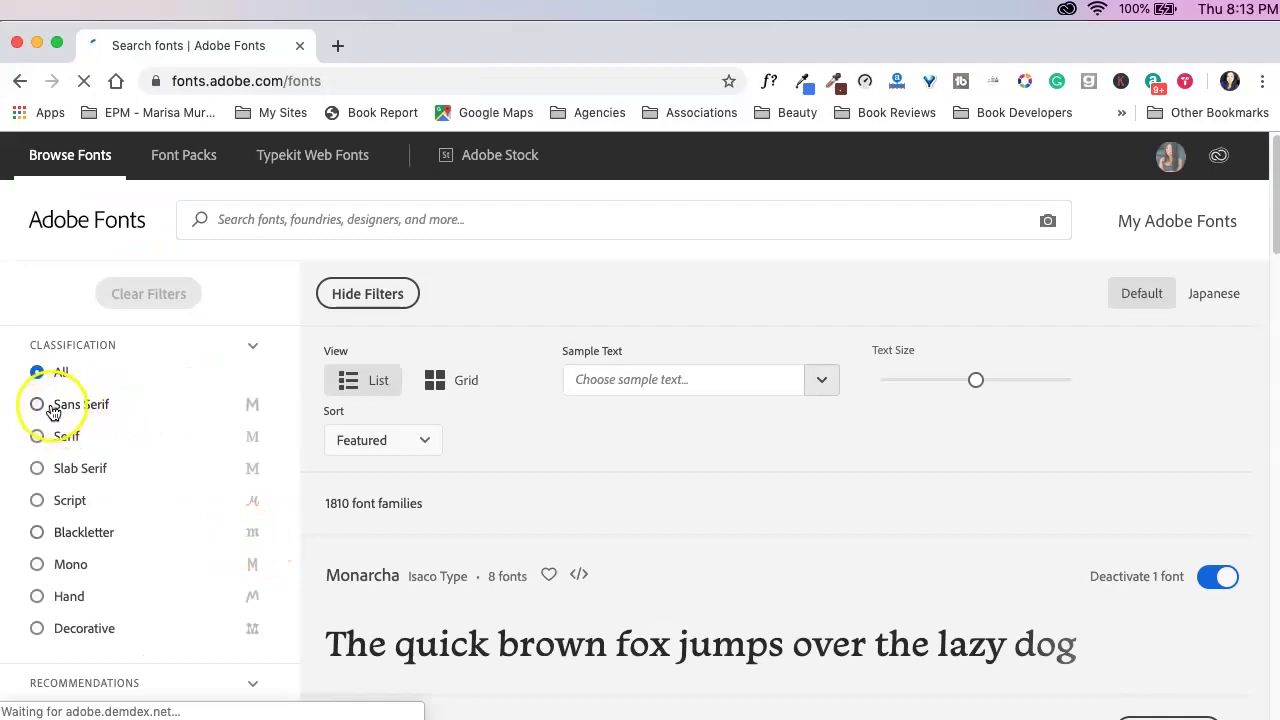
{"action": "scroll", "coordinate": [34, 540], "scroll_direction": "down", "scroll_amount": 1}
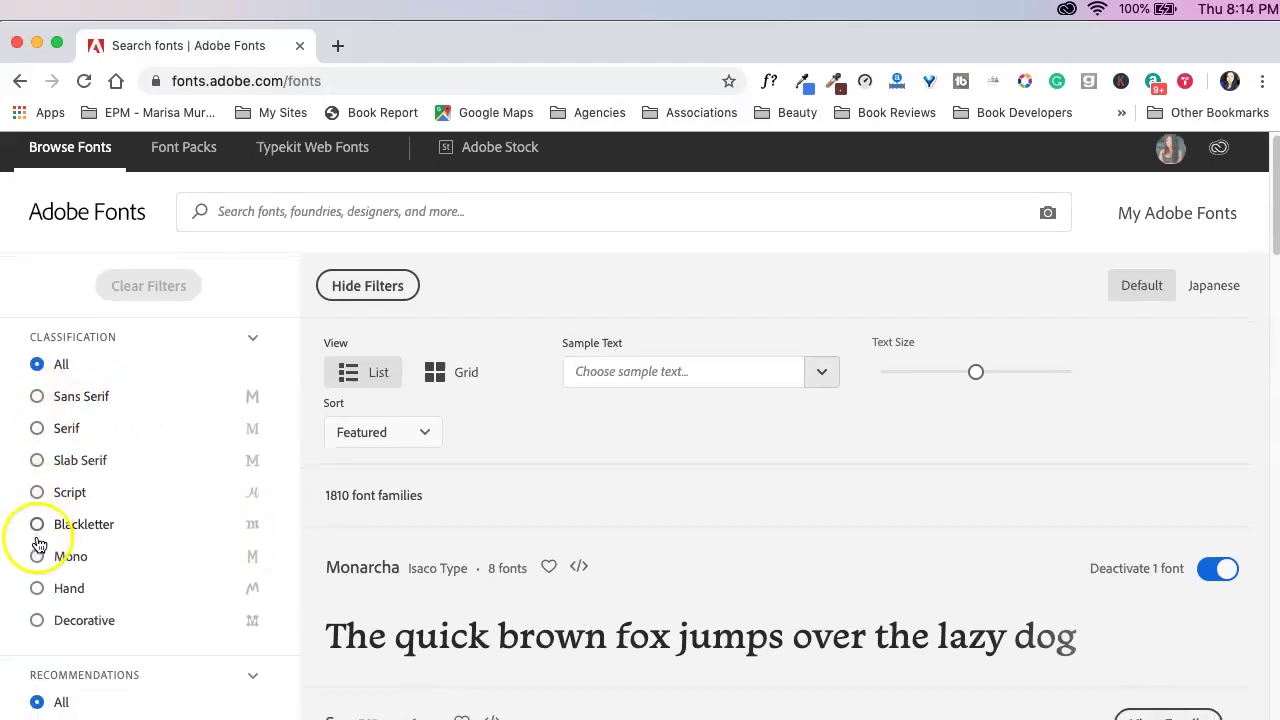
{"action": "left_click", "coordinate": [37, 471]}
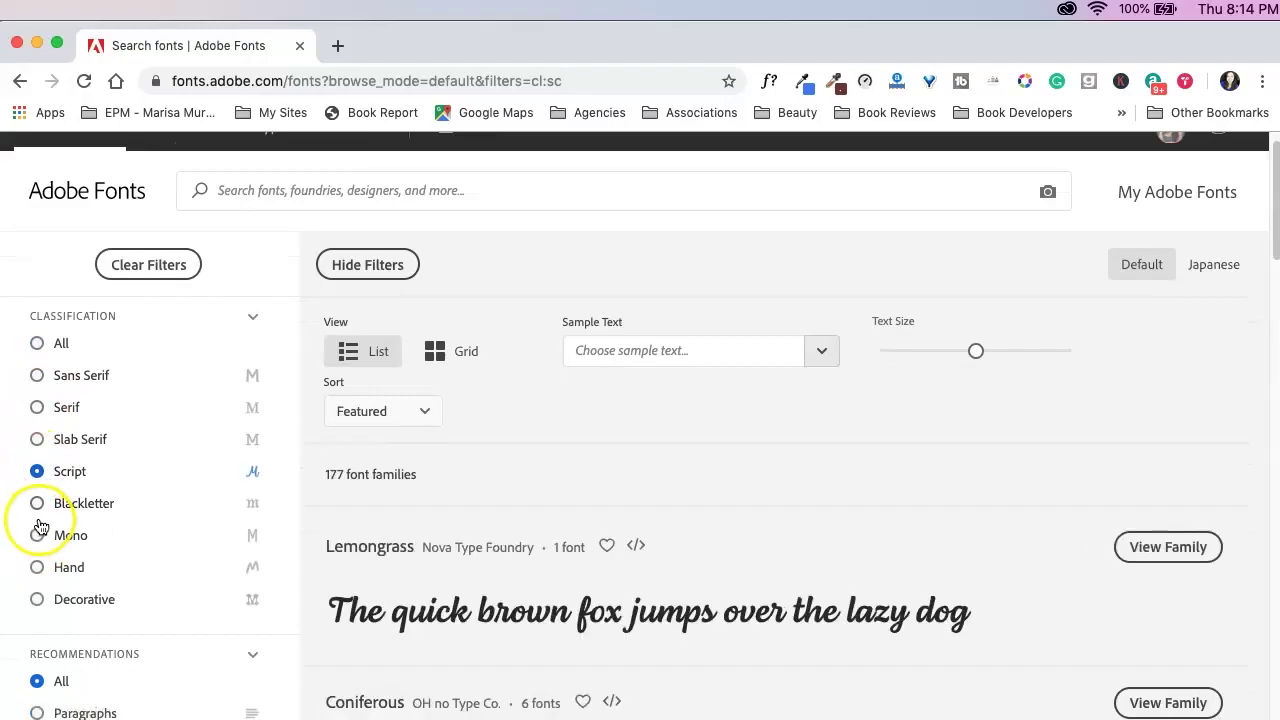
{"action": "left_click", "coordinate": [37, 439]}
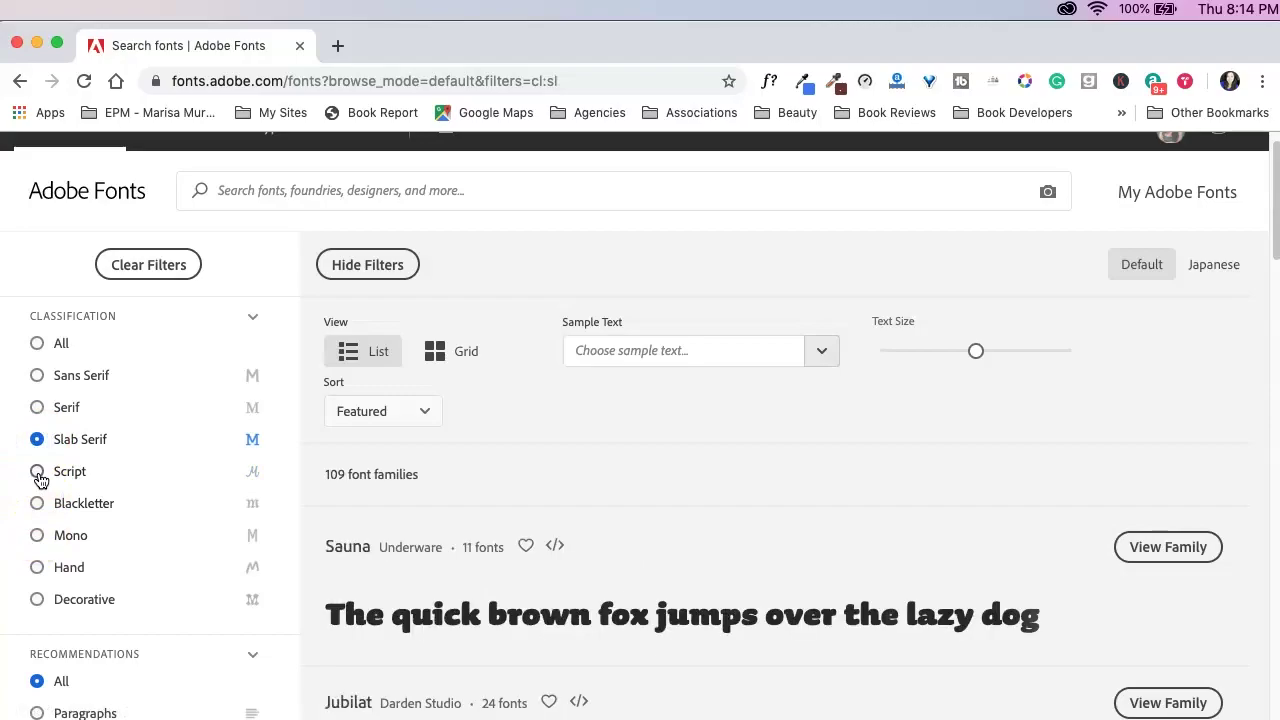
{"action": "left_click", "coordinate": [38, 471]}
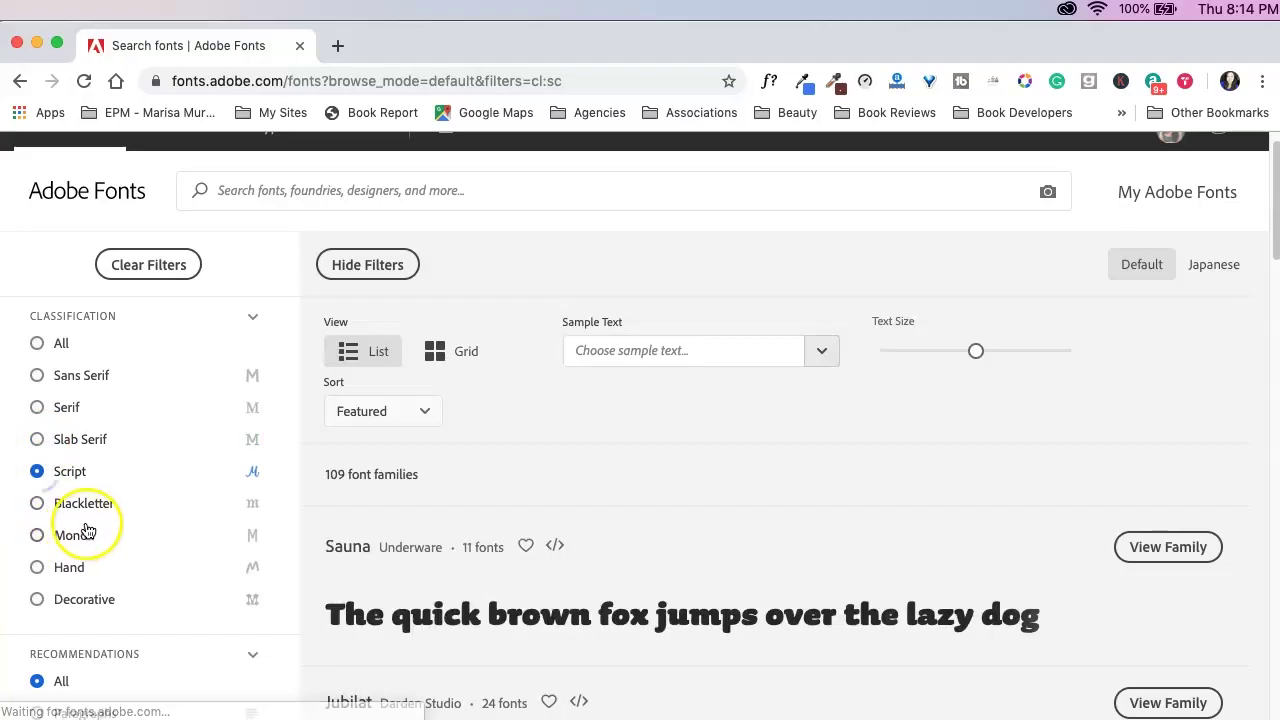
{"action": "scroll", "coordinate": [100, 520], "scroll_direction": "down", "scroll_amount": 1}
{"action": "scroll", "coordinate": [953, 573], "scroll_direction": "down", "scroll_amount": 3}
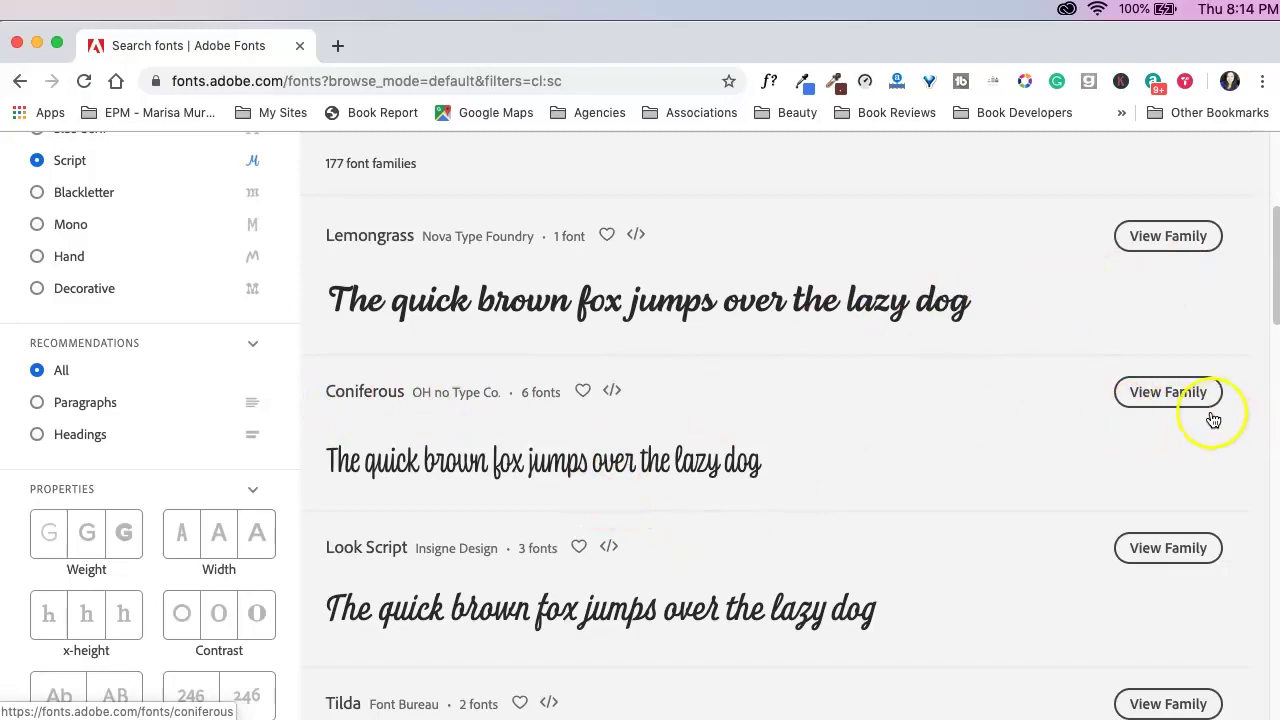
View the Coniferous family page and switch the single Coniferous Thin font off
{"action": "left_click", "coordinate": [1174, 396]}
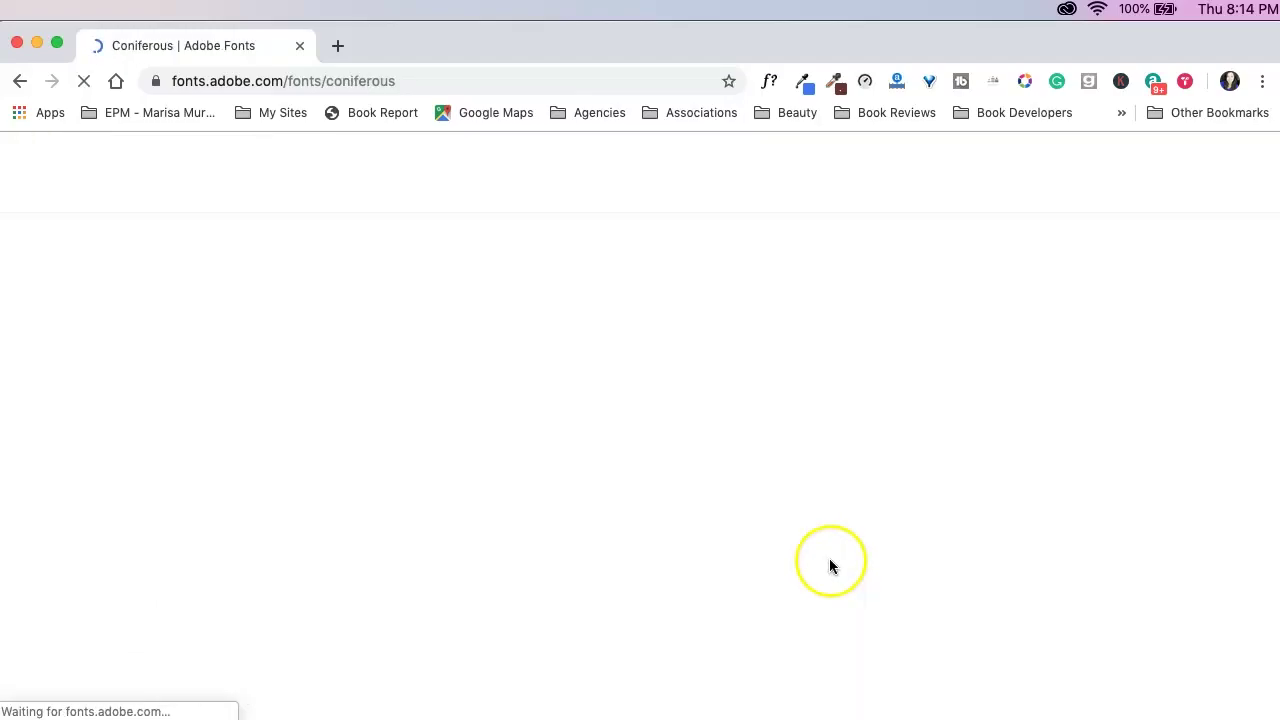
{"action": "scroll", "coordinate": [300, 535], "scroll_direction": "down", "scroll_amount": 1}
{"action": "scroll", "coordinate": [260, 505], "scroll_direction": "down", "scroll_amount": 3}
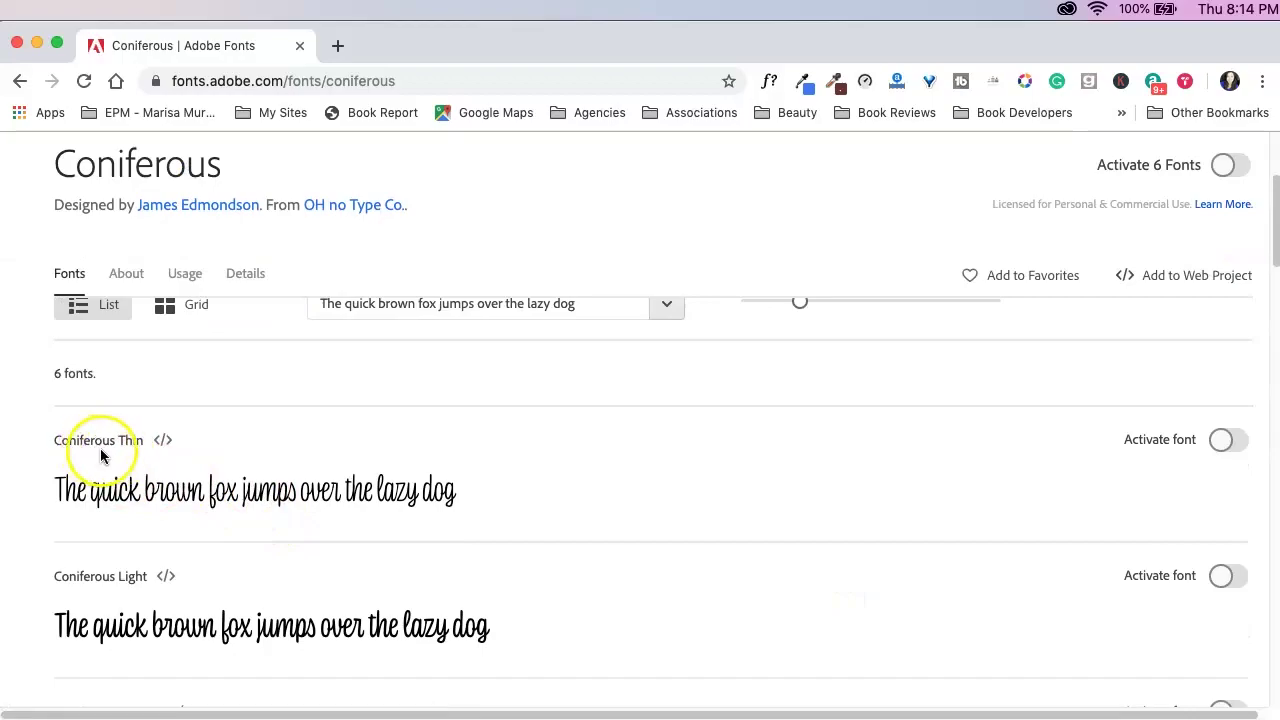
{"action": "scroll", "coordinate": [125, 460], "scroll_direction": "down", "scroll_amount": 2}
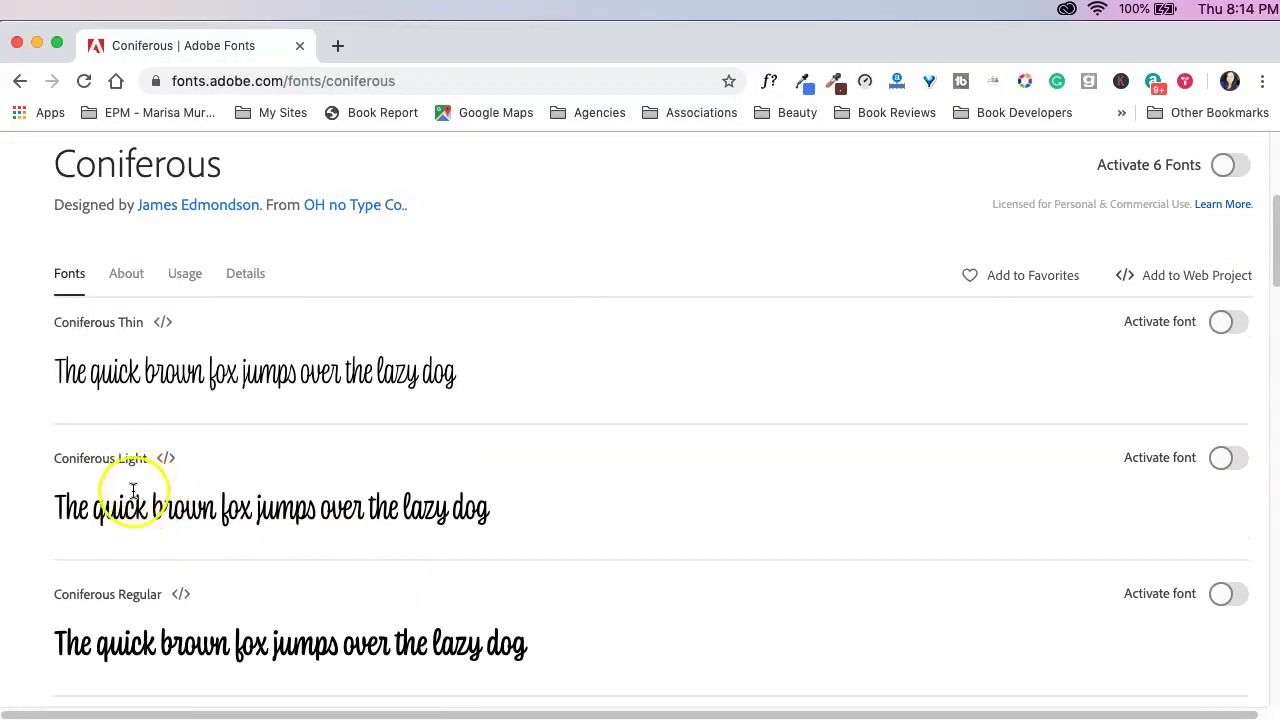
{"action": "scroll", "coordinate": [133, 490], "scroll_direction": "down", "scroll_amount": 4}
{"action": "scroll", "coordinate": [147, 500], "scroll_direction": "down", "scroll_amount": 1}
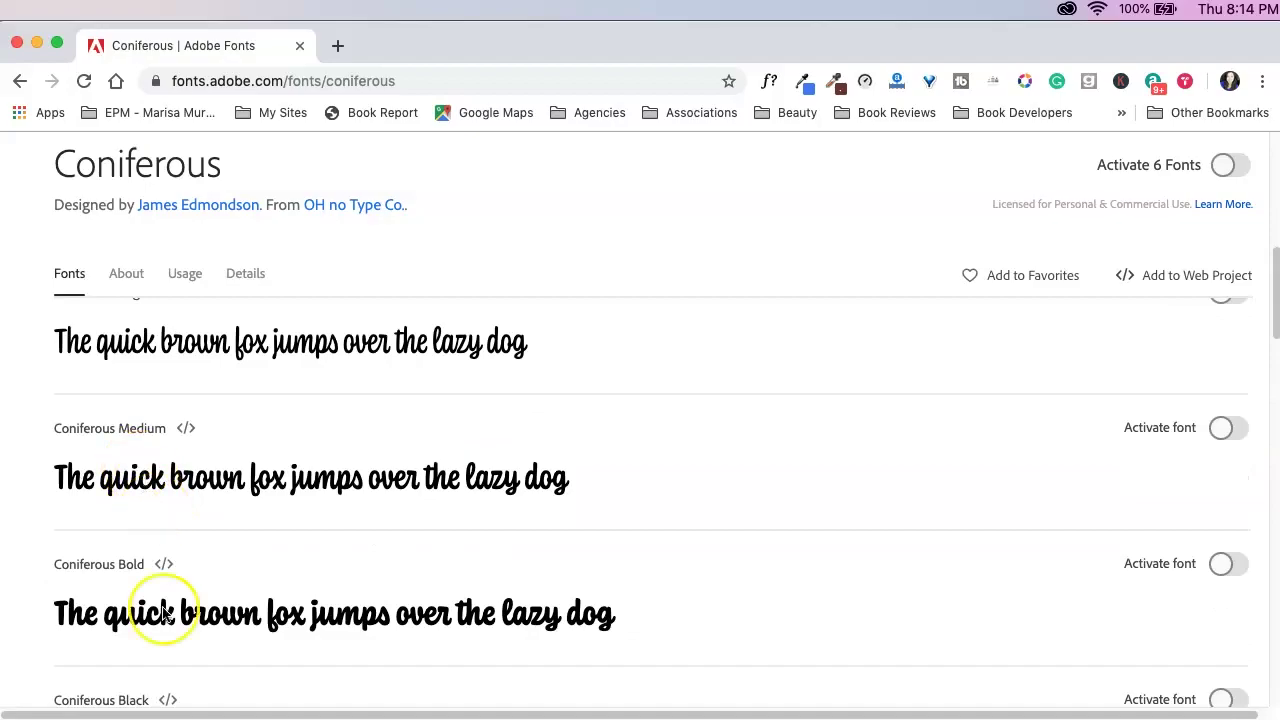
{"action": "scroll", "coordinate": [163, 612], "scroll_direction": "down", "scroll_amount": 5}
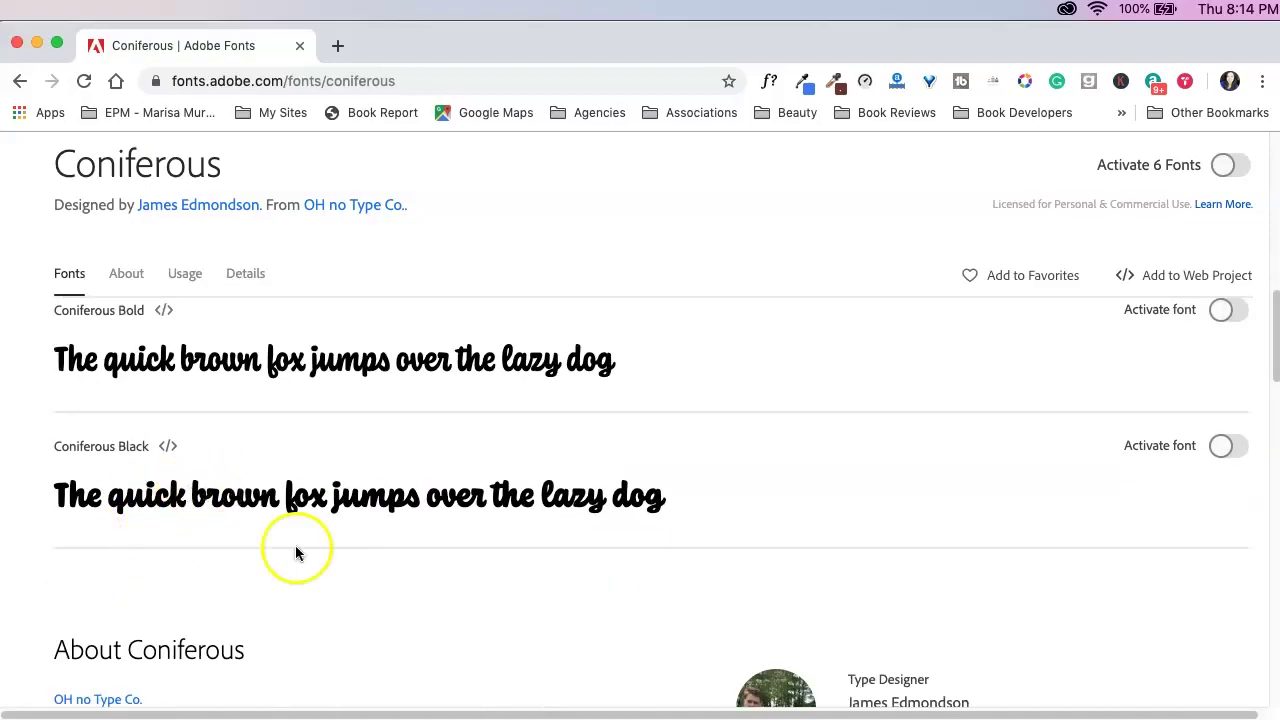
{"action": "scroll", "coordinate": [295, 553], "scroll_direction": "up", "scroll_amount": 5}
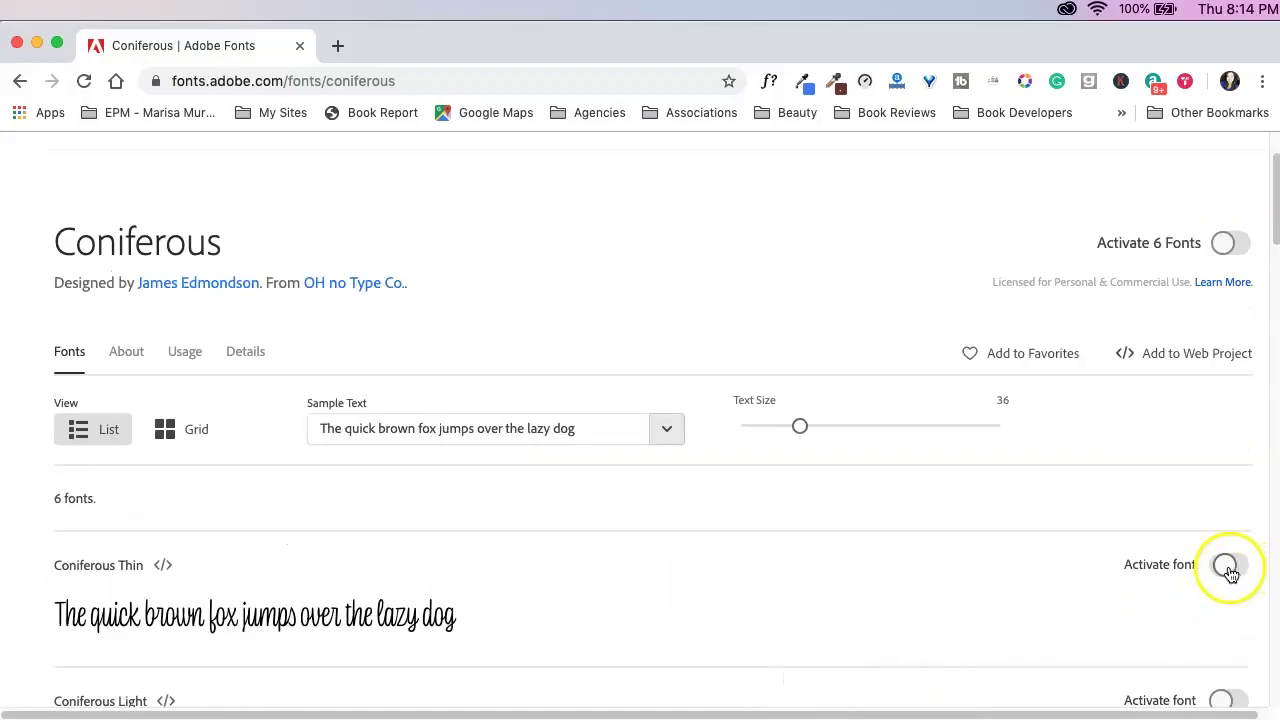
{"action": "scroll", "coordinate": [1238, 545], "scroll_direction": "down", "scroll_amount": 1}
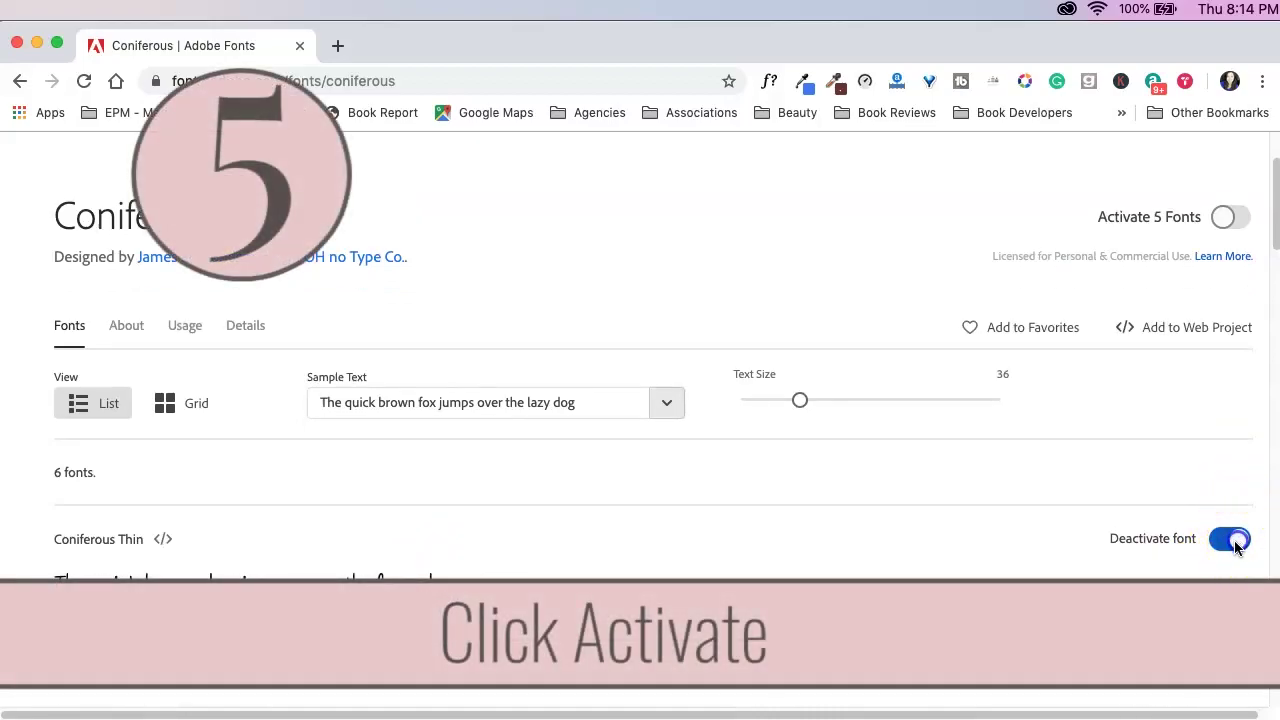
{"action": "left_click", "coordinate": [1163, 516]}
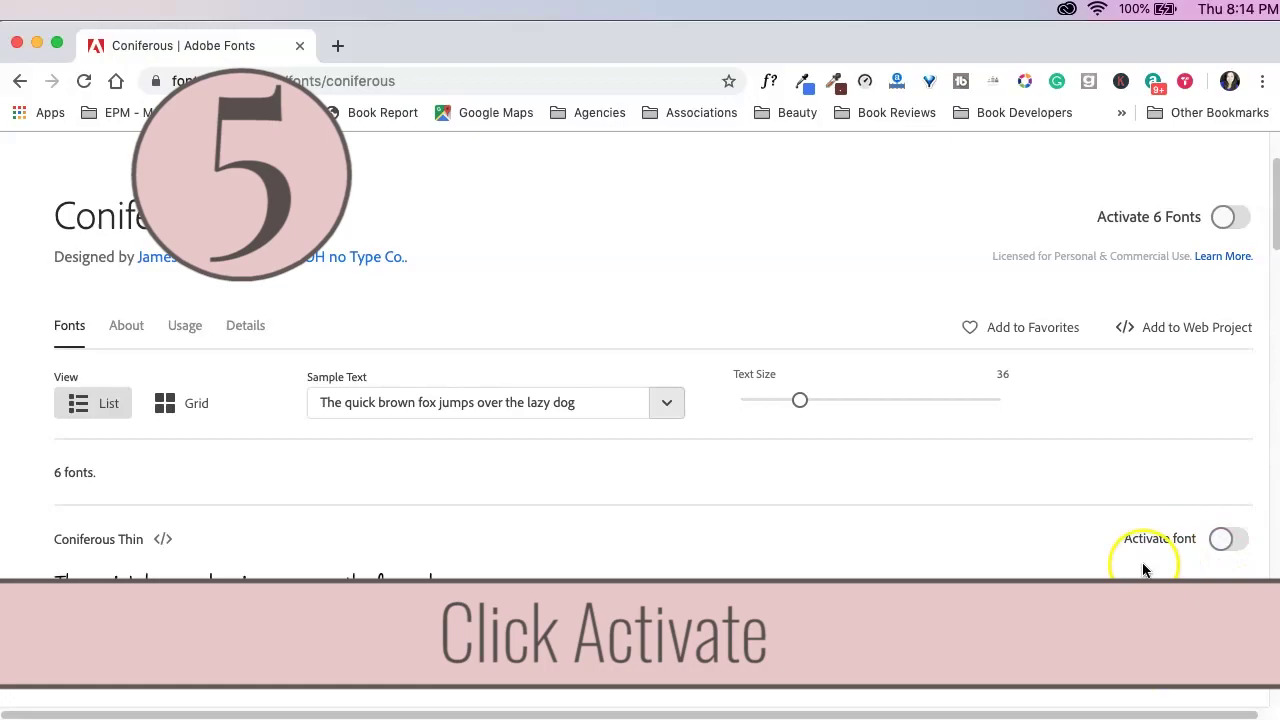
Activate all six Coniferous fonts and dismiss the confirmation message
{"action": "scroll", "coordinate": [986, 645], "scroll_direction": "down", "scroll_amount": 2}
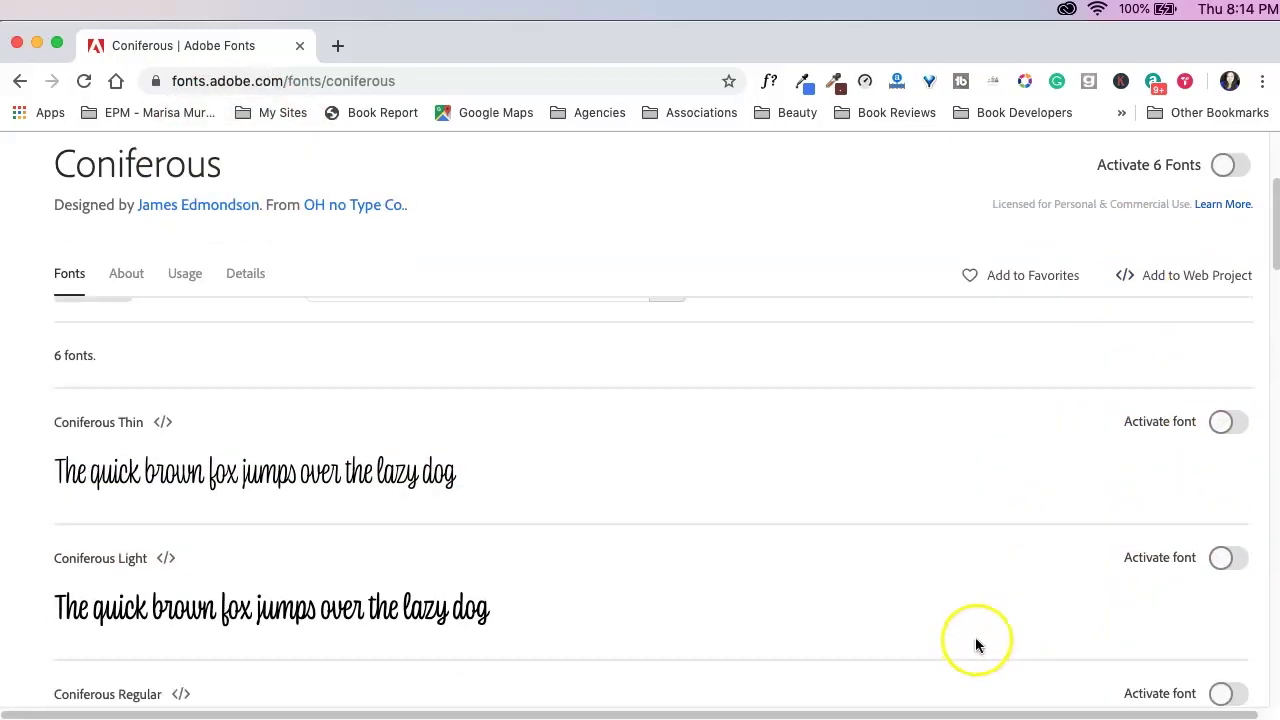
{"action": "scroll", "coordinate": [977, 642], "scroll_direction": "up", "scroll_amount": 3}
{"action": "left_click", "coordinate": [1236, 354]}
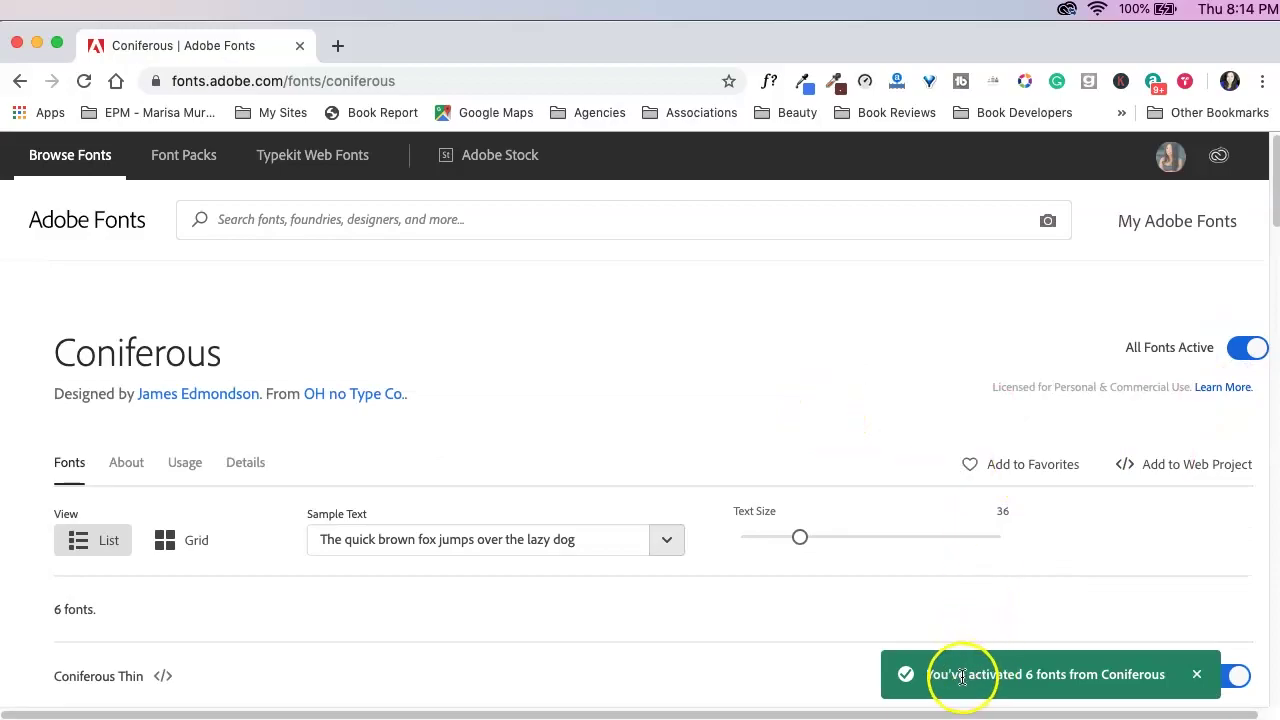
{"action": "left_click", "coordinate": [1196, 674]}
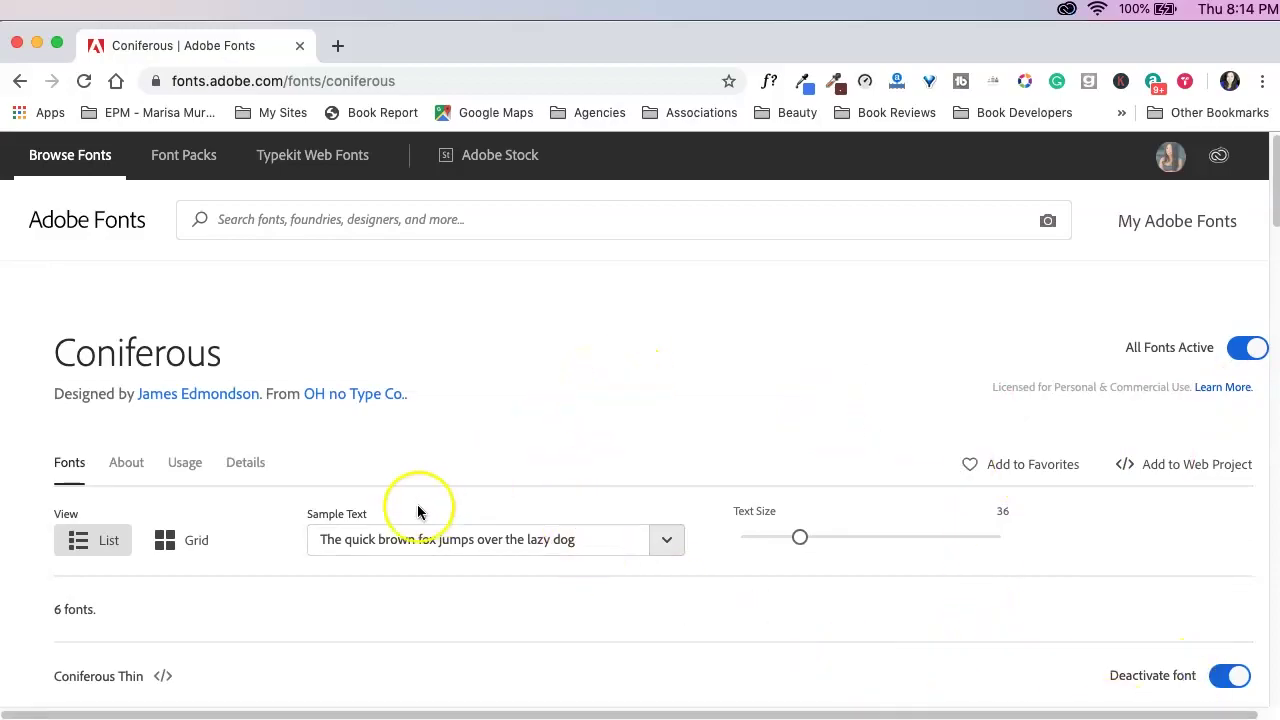
Launch InDesign from the Creative Cloud Apps list
{"action": "left_click", "coordinate": [1067, 10]}
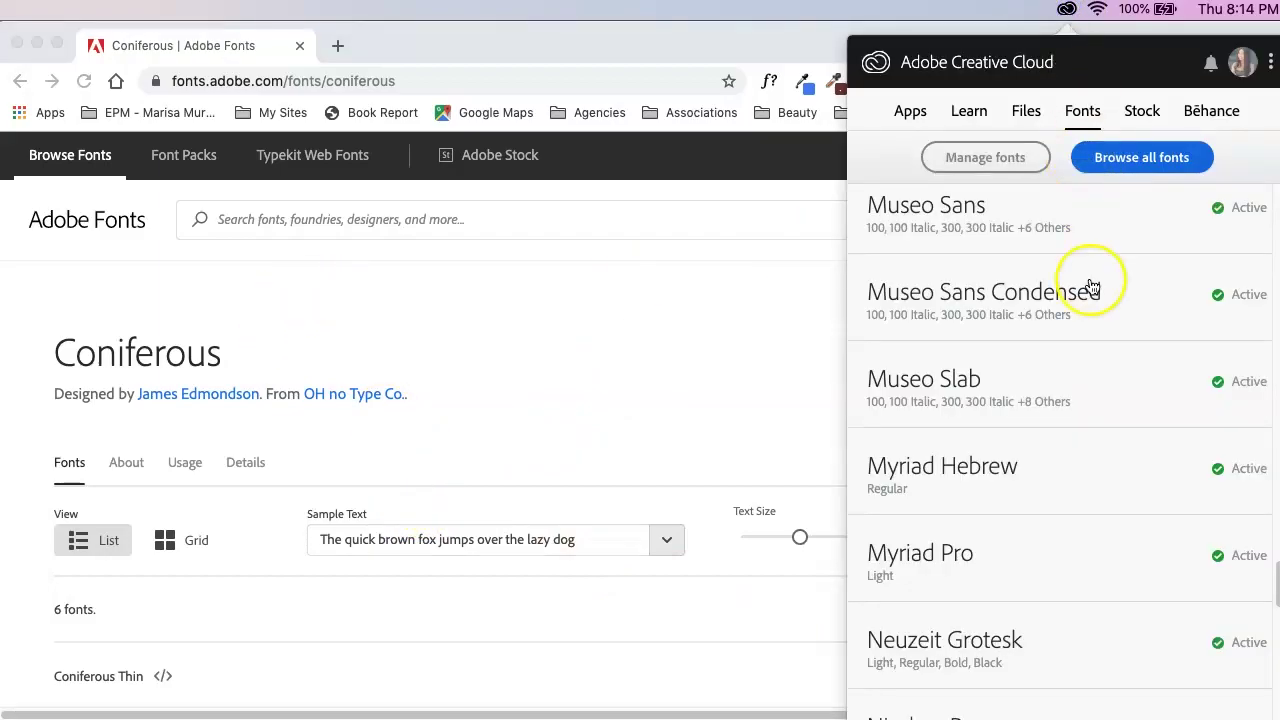
{"action": "left_click", "coordinate": [905, 108]}
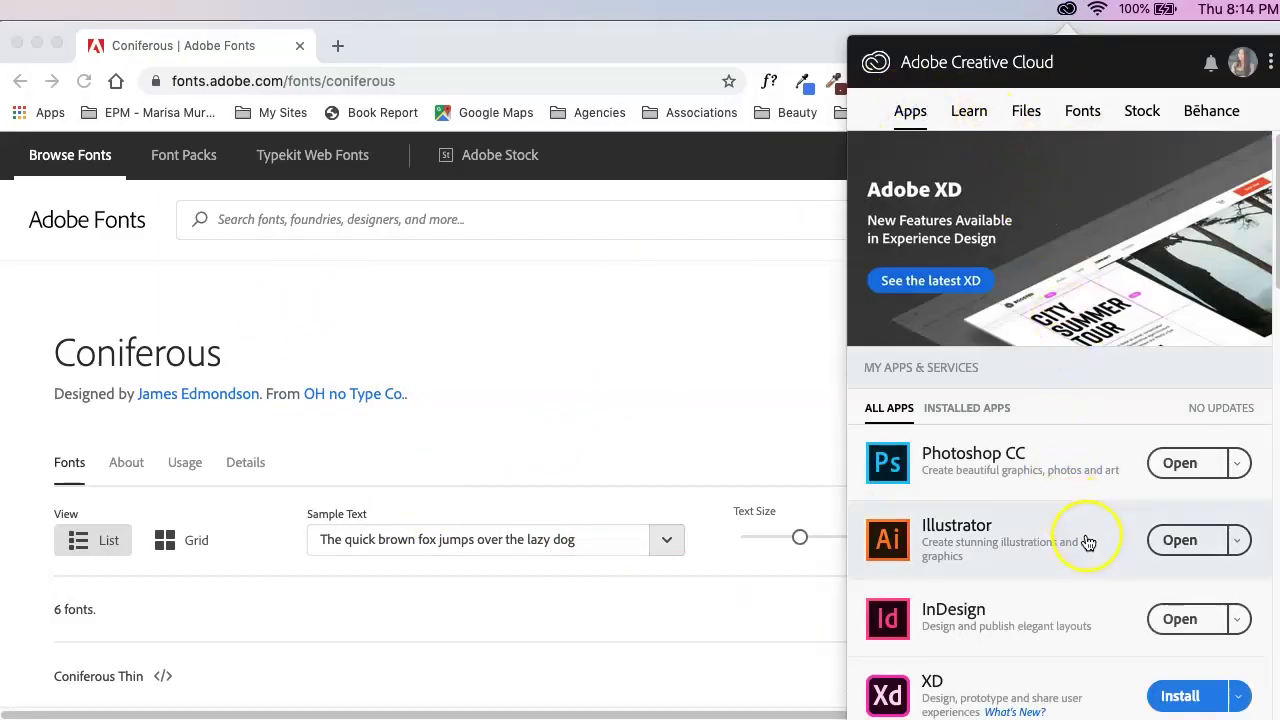
{"action": "scroll", "coordinate": [1086, 534], "scroll_direction": "down", "scroll_amount": 1}
{"action": "left_click", "coordinate": [1160, 597]}
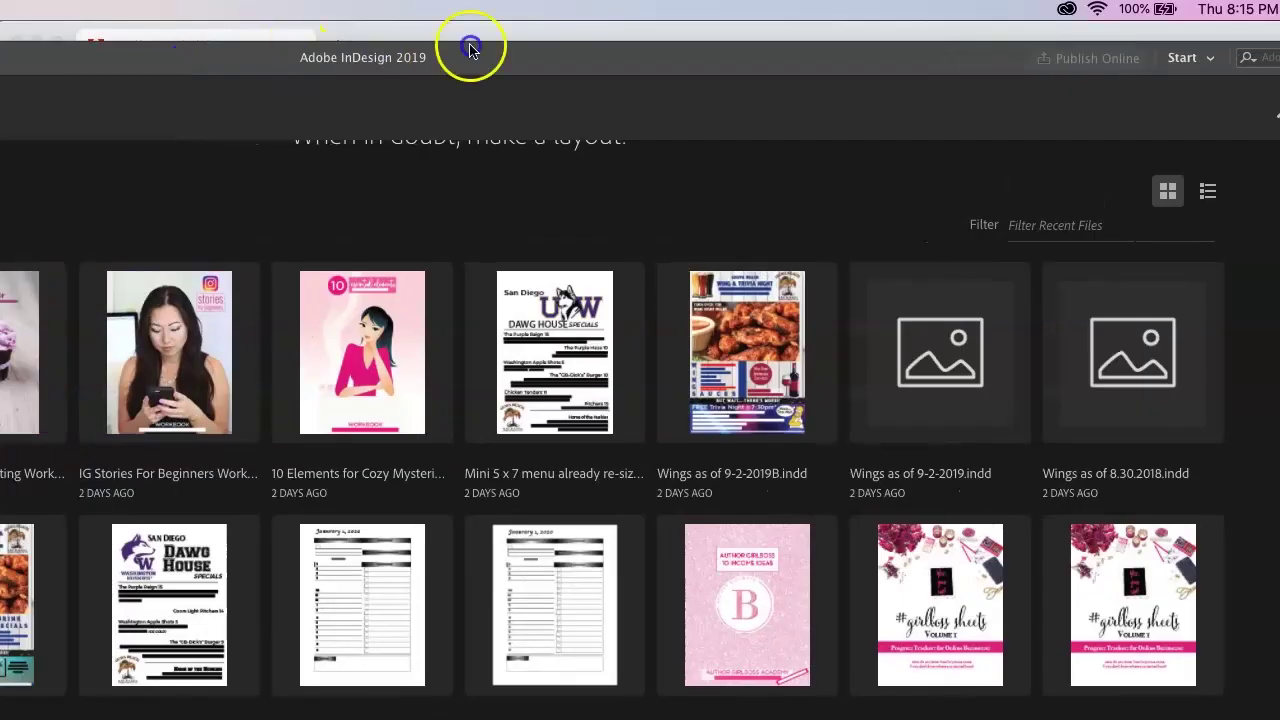
Load the October Goal Setting Workbook and close the Missing Fonts notice
{"action": "left_click_drag", "start_coordinate": [466, 40], "coordinate": [946, 17]}
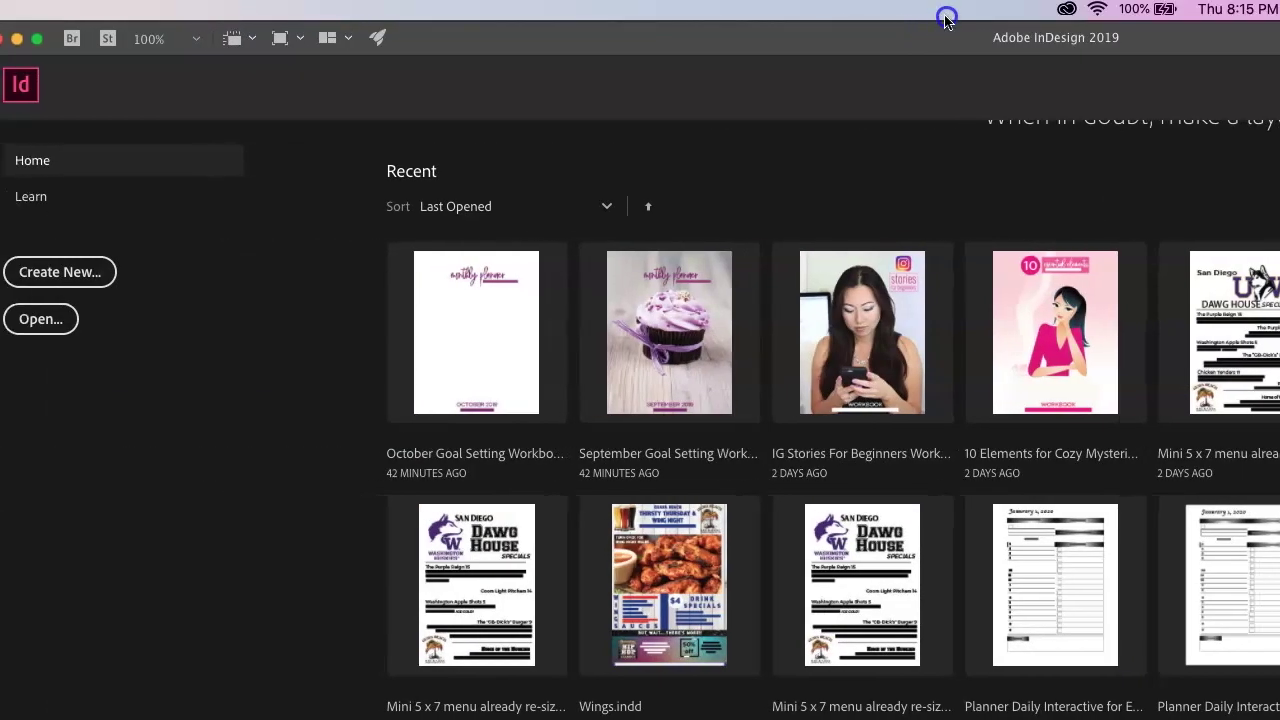
{"action": "double_click", "coordinate": [516, 395]}
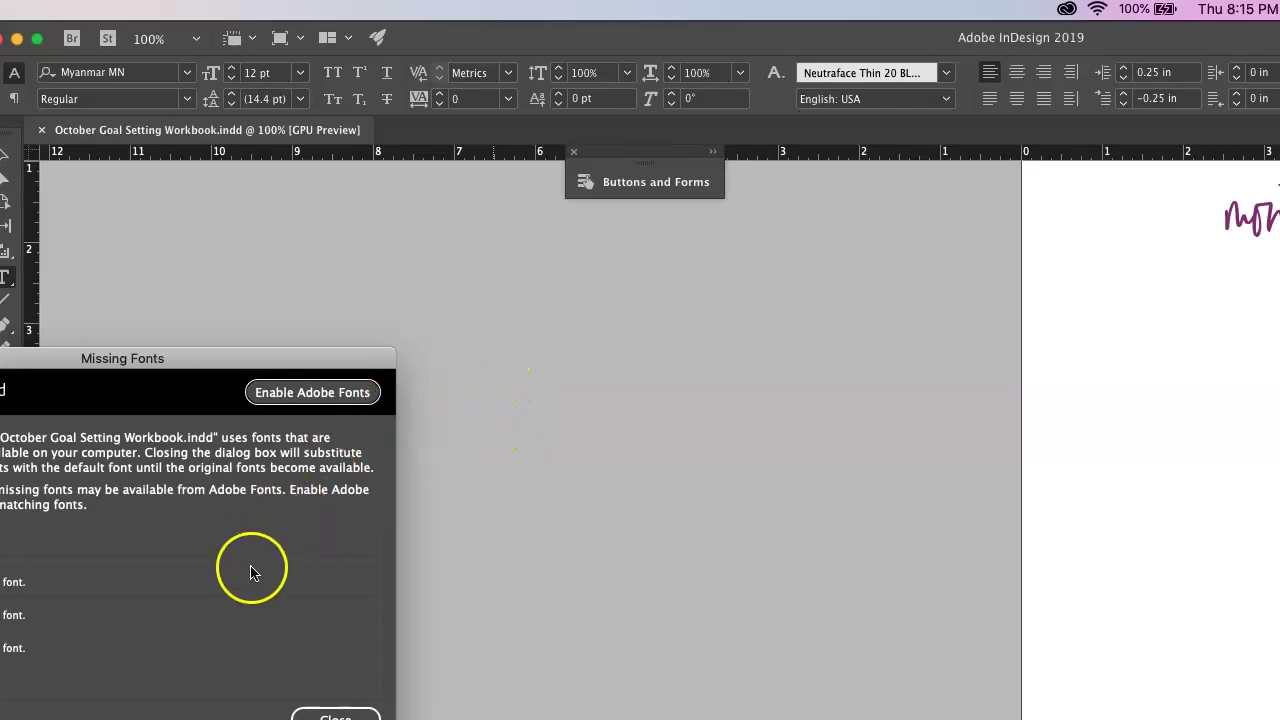
{"action": "left_click", "coordinate": [338, 699]}
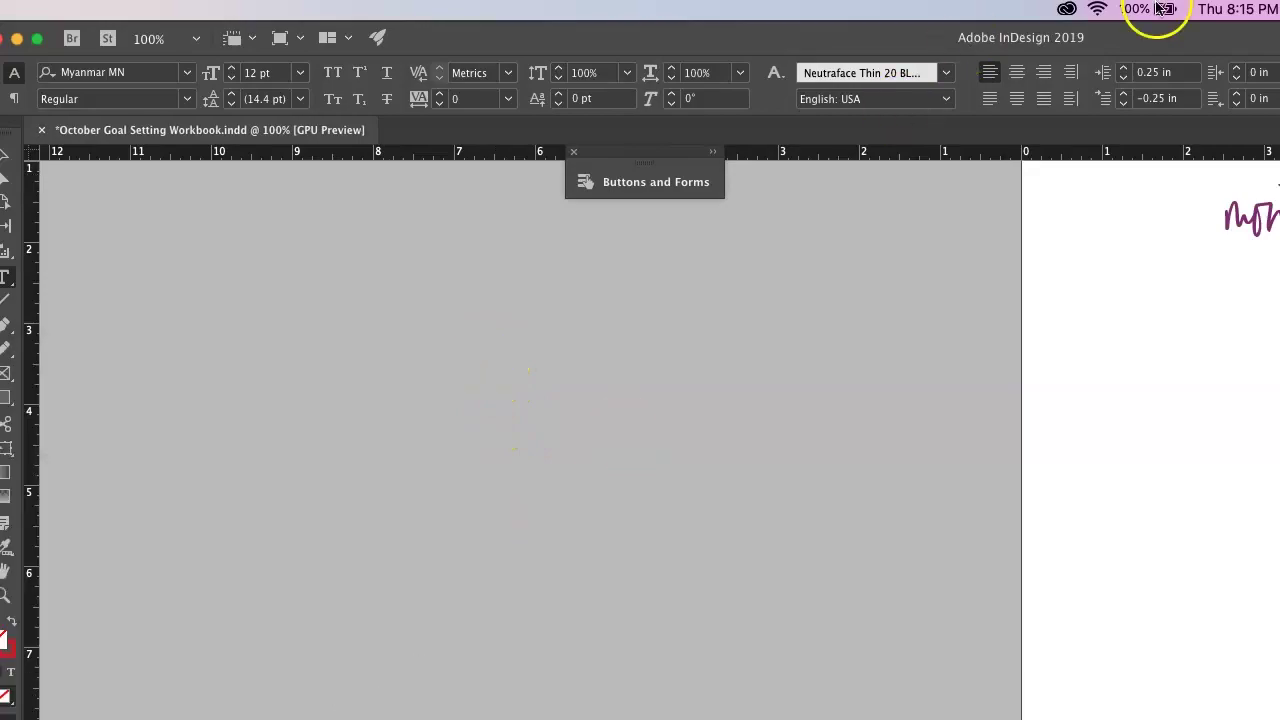
Search the font family list for 'conif' to find the Coniferous fonts
{"action": "left_click", "coordinate": [187, 72]}
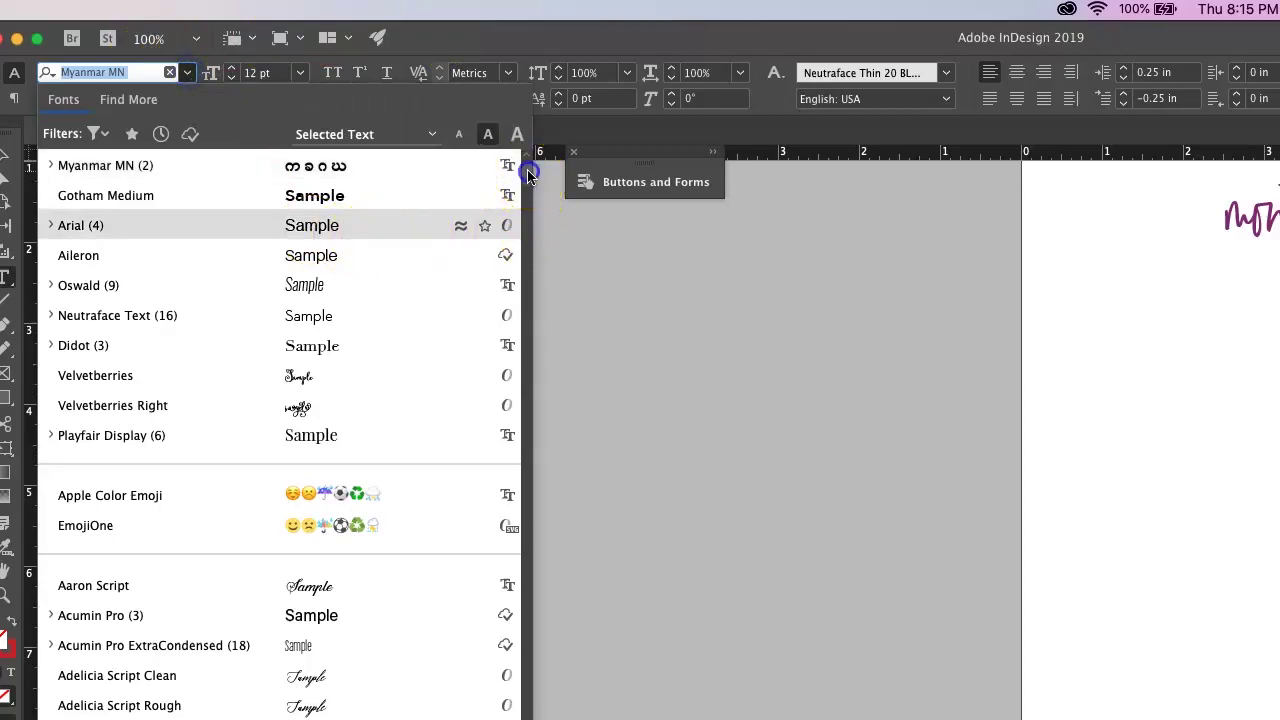
{"action": "left_click", "coordinate": [170, 72]}
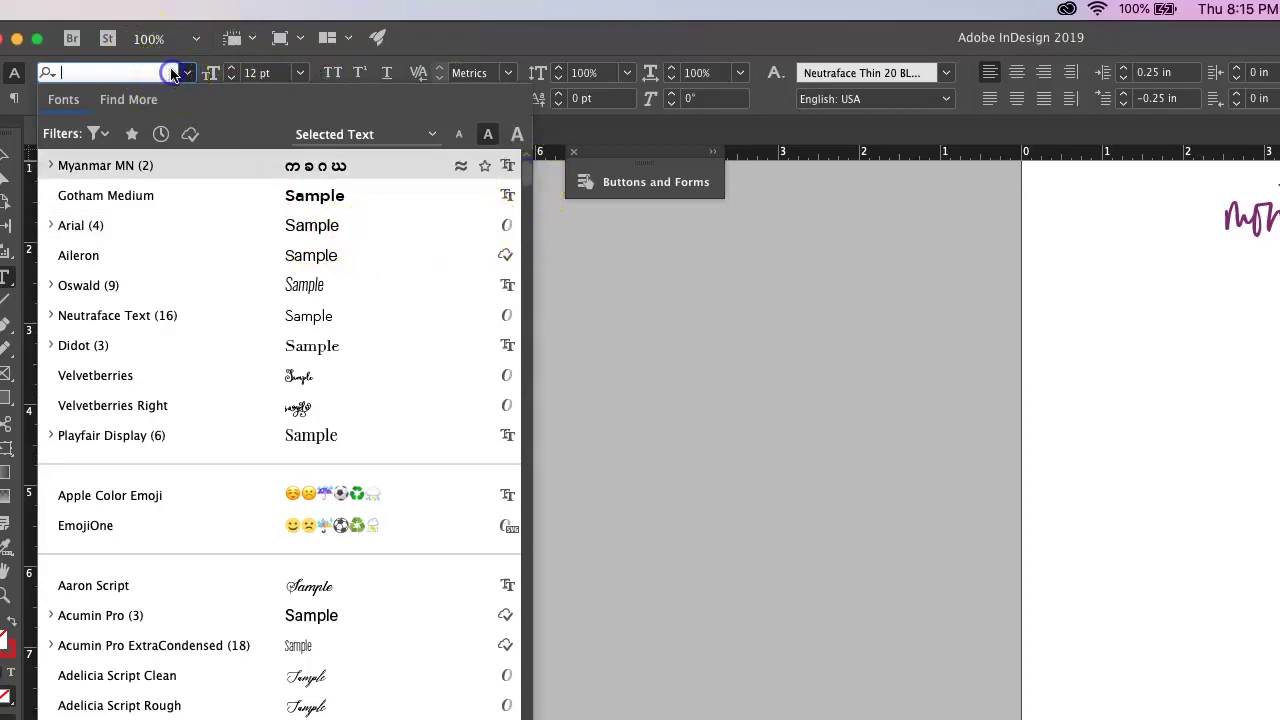
{"action": "type", "text": "conif"}
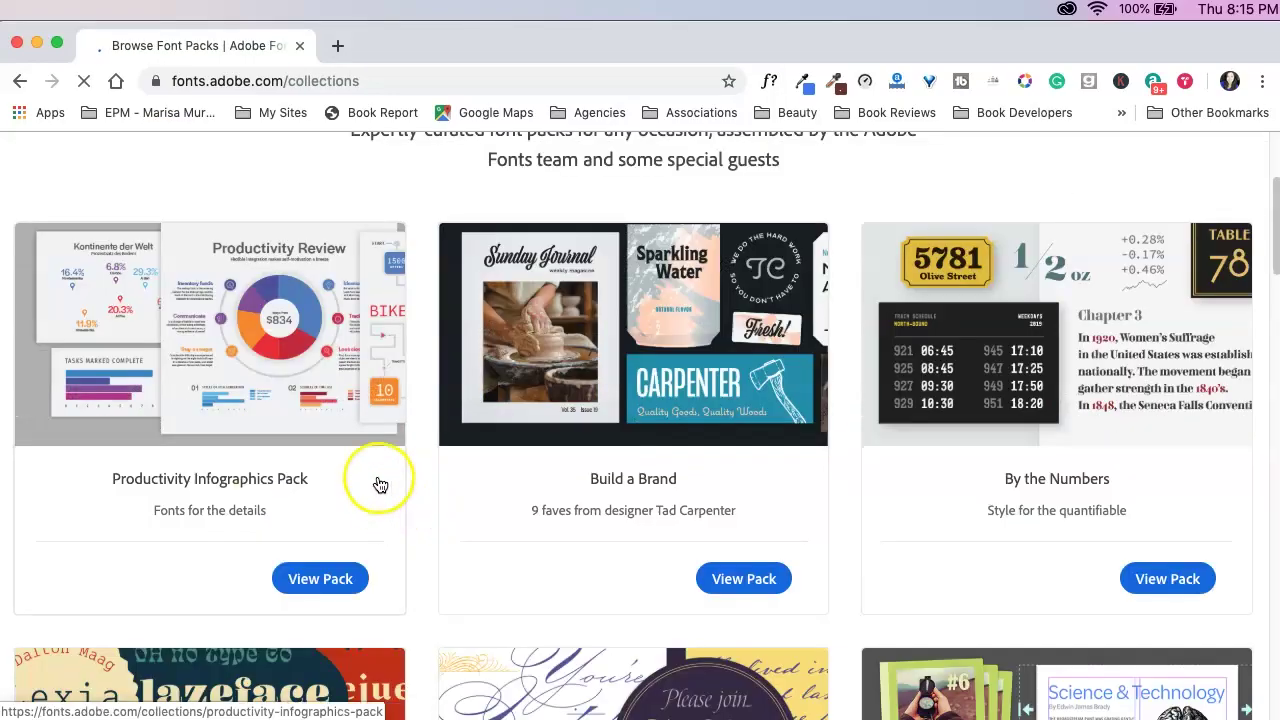
Scroll through the curated Font Packs page
{"action": "scroll", "coordinate": [718, 580], "scroll_direction": "down", "scroll_amount": 4}
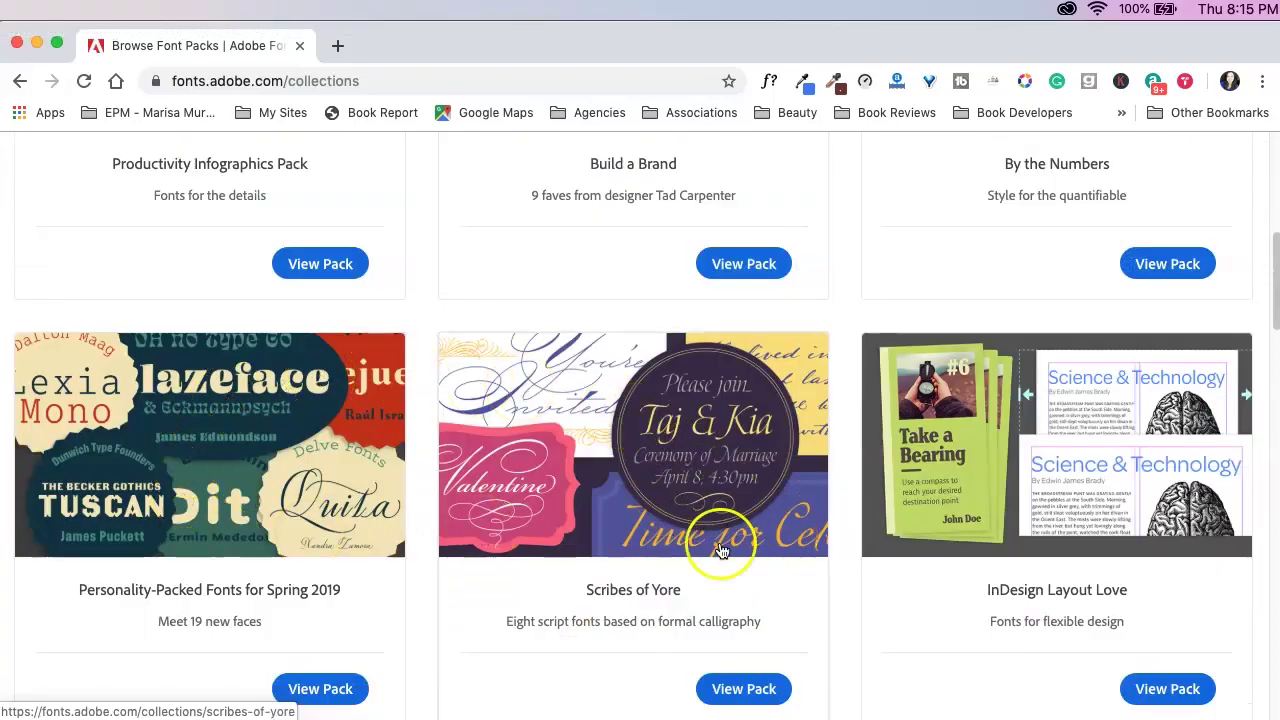
{"action": "scroll", "coordinate": [183, 594], "scroll_direction": "down", "scroll_amount": 2}
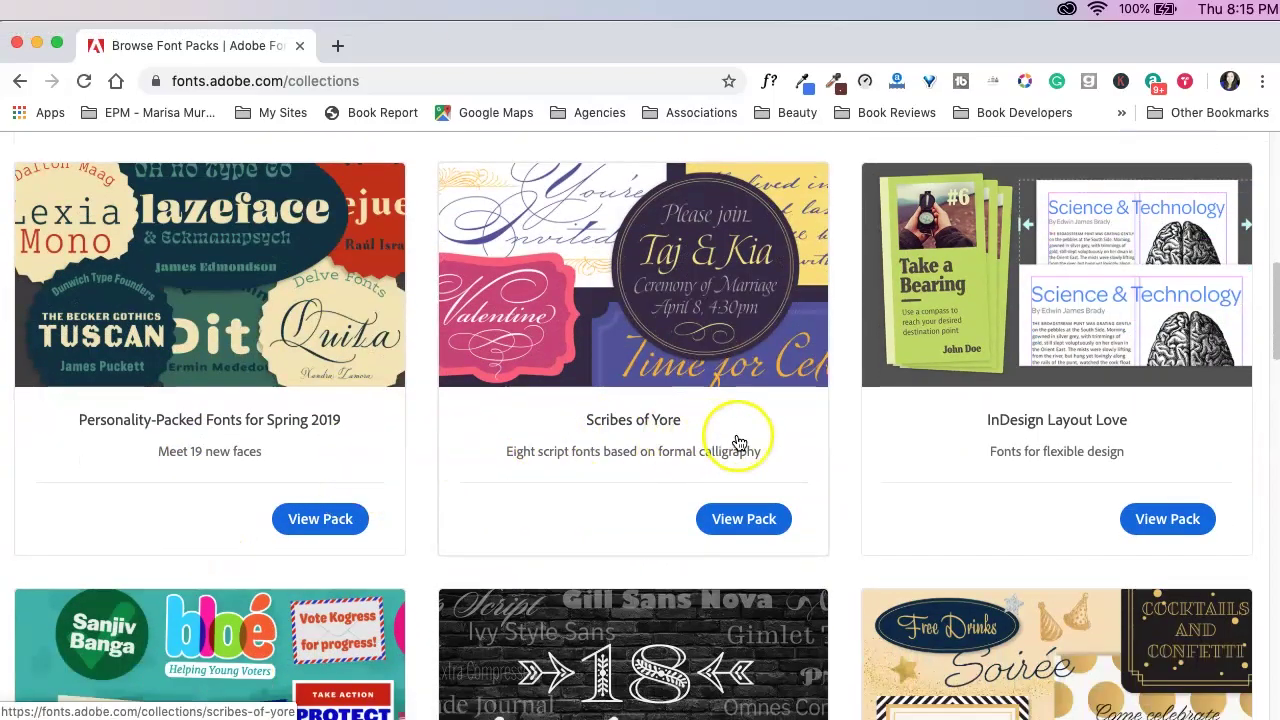
{"action": "scroll", "coordinate": [691, 434], "scroll_direction": "up", "scroll_amount": 9}
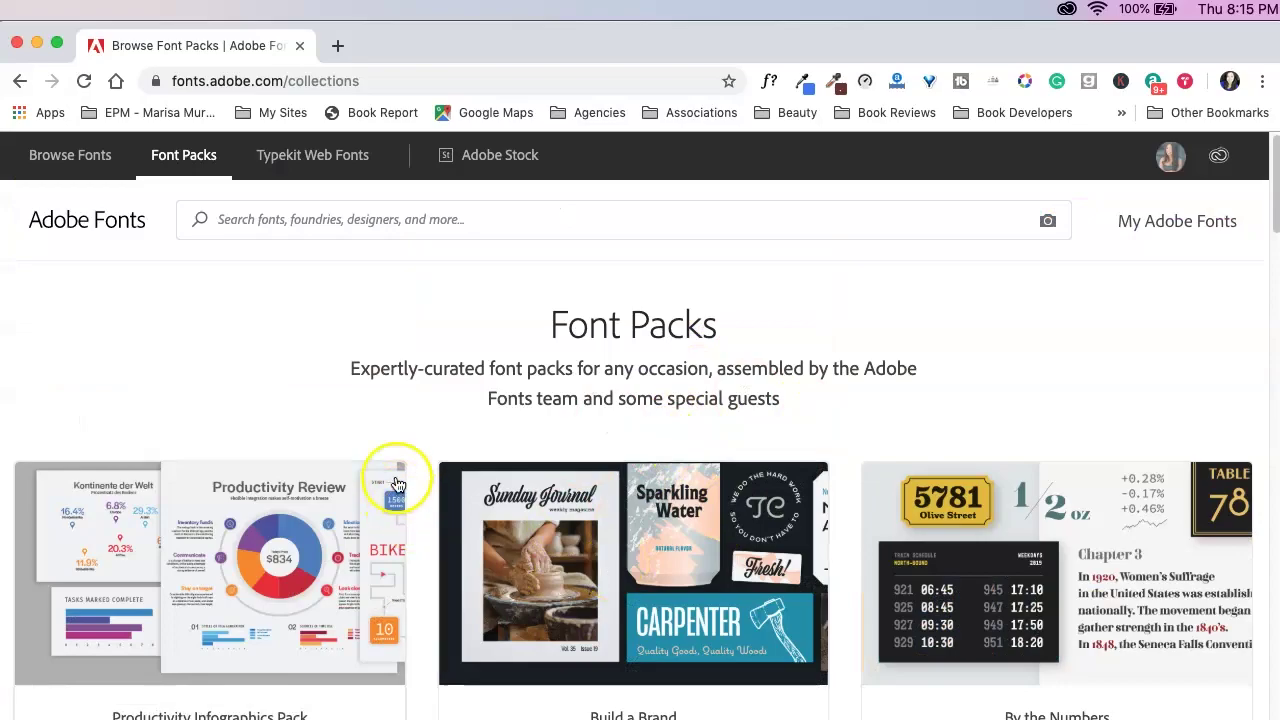
View the Typekit Web Fonts page, 'Stunning fonts for your website'
{"action": "left_click", "coordinate": [310, 155]}
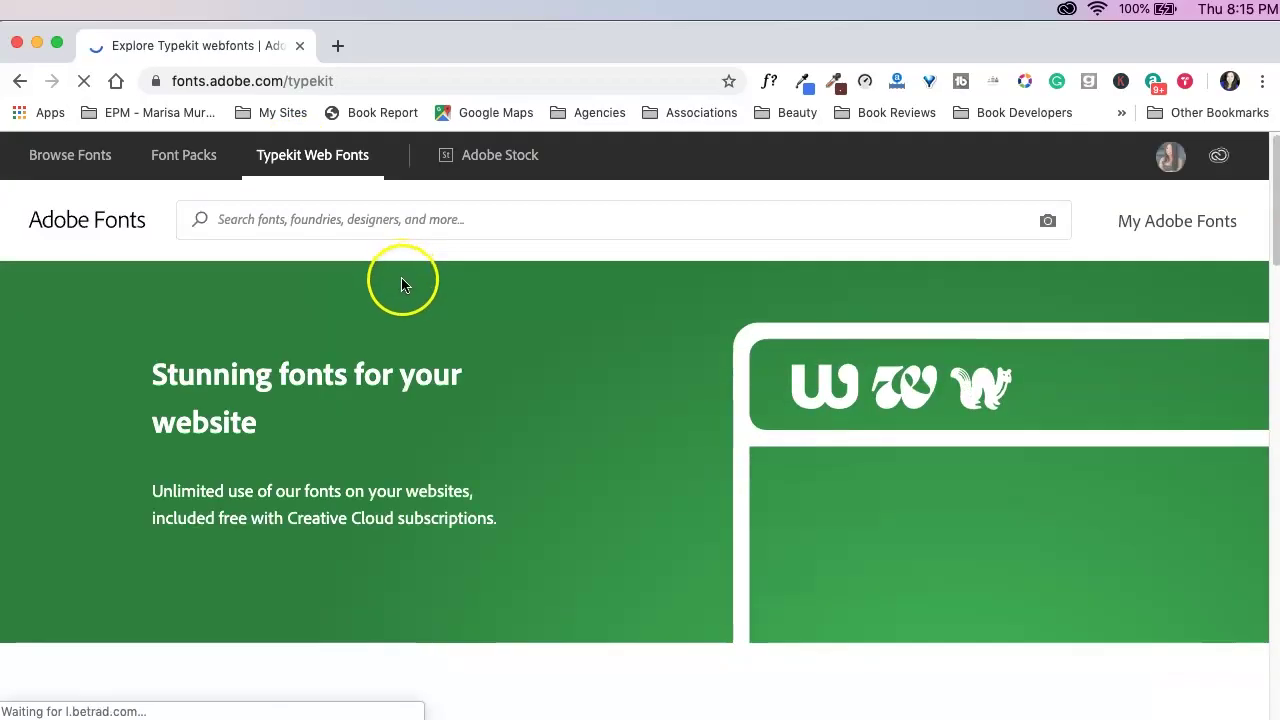
{"action": "scroll", "coordinate": [402, 285], "scroll_direction": "down", "scroll_amount": 3}
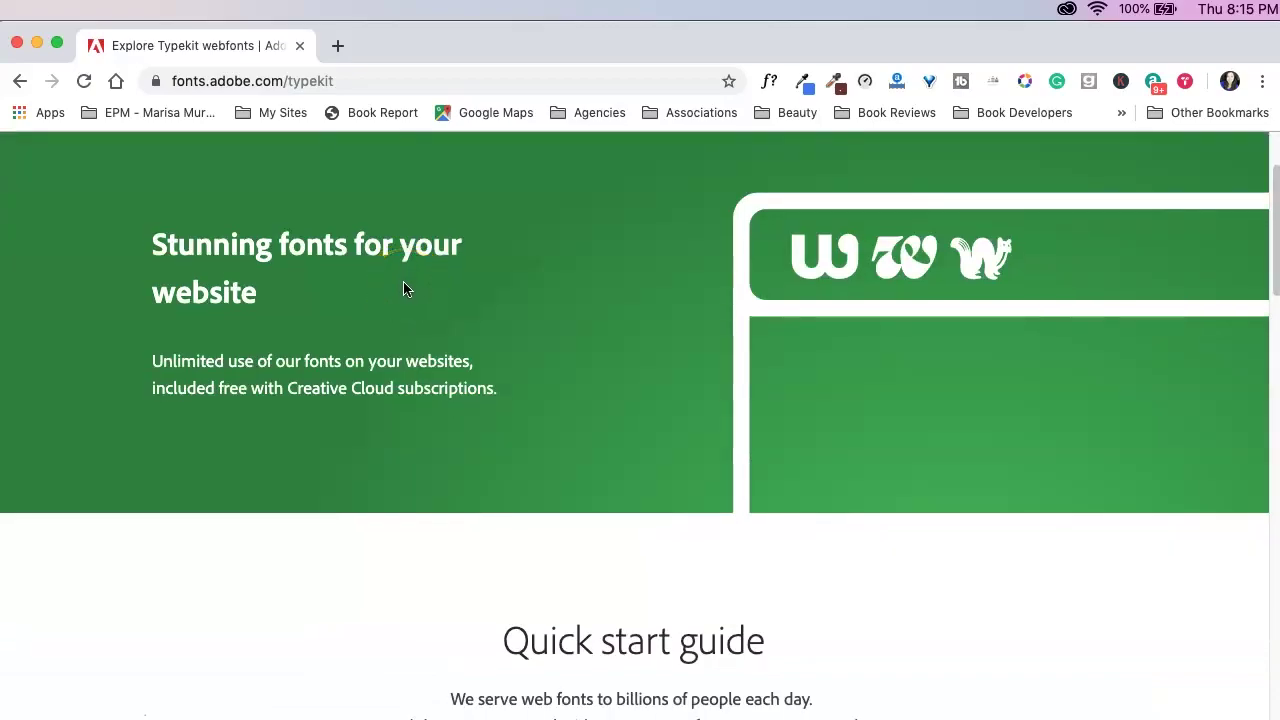
{"action": "scroll", "coordinate": [403, 281], "scroll_direction": "up", "scroll_amount": 3}
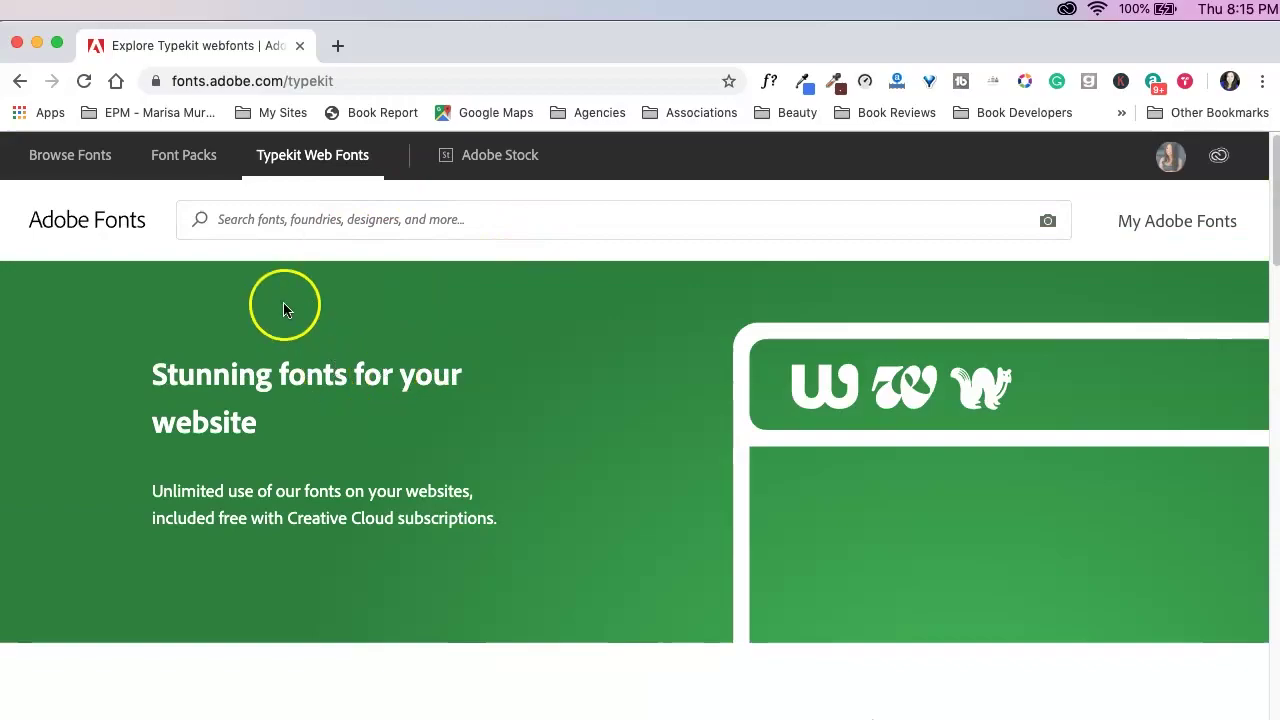
Visit Adobe Stock's Images section, then return to Browse Font Packs via history
{"action": "left_click", "coordinate": [516, 160]}
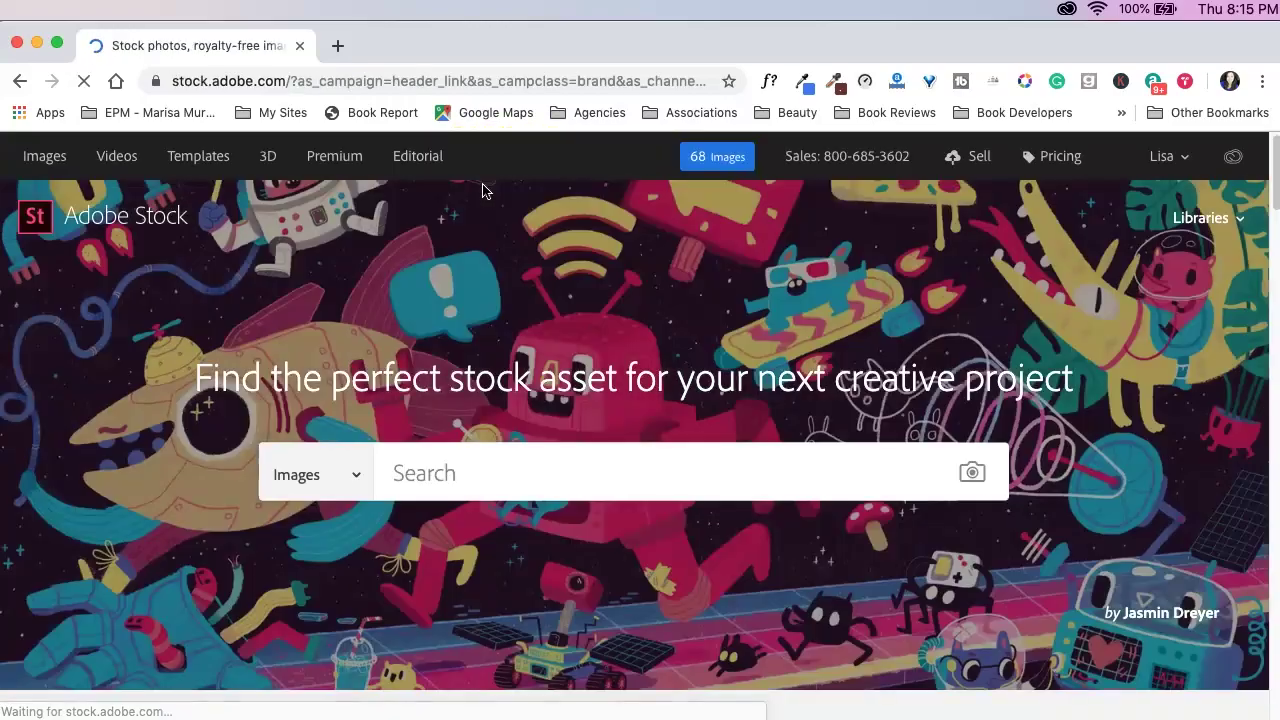
{"action": "left_click", "coordinate": [472, 465]}
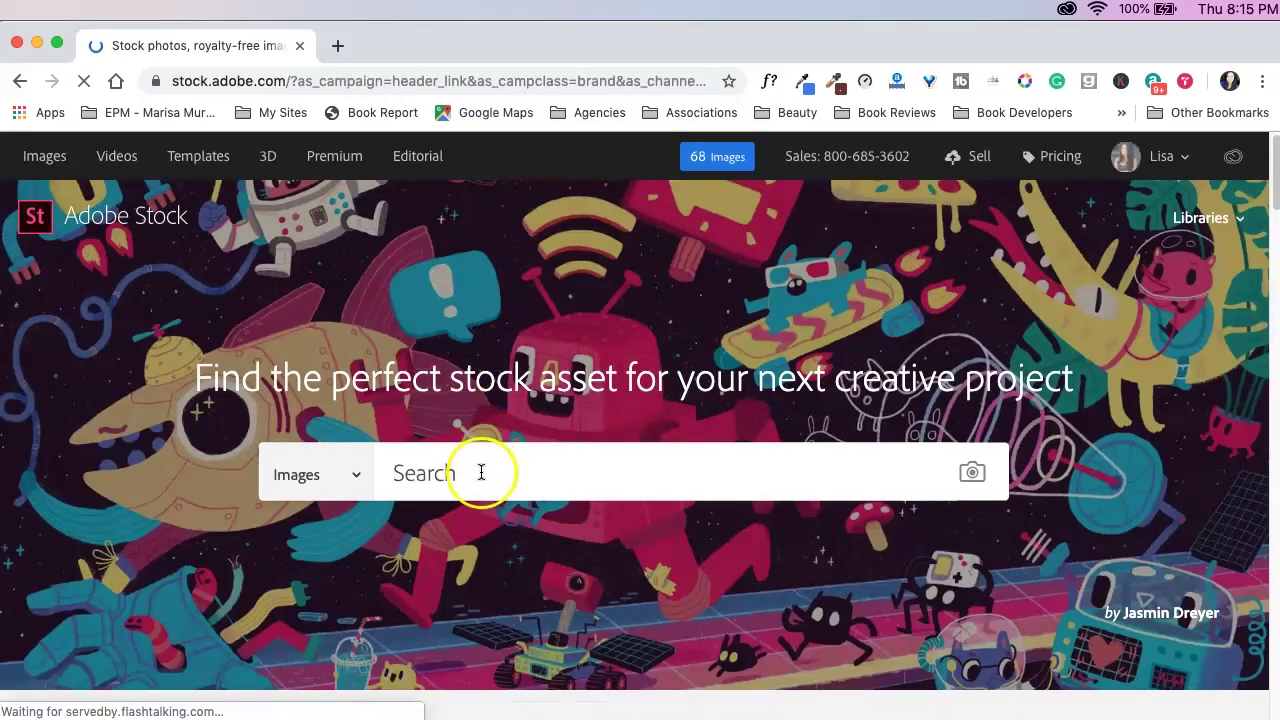
{"action": "left_click", "coordinate": [48, 158]}
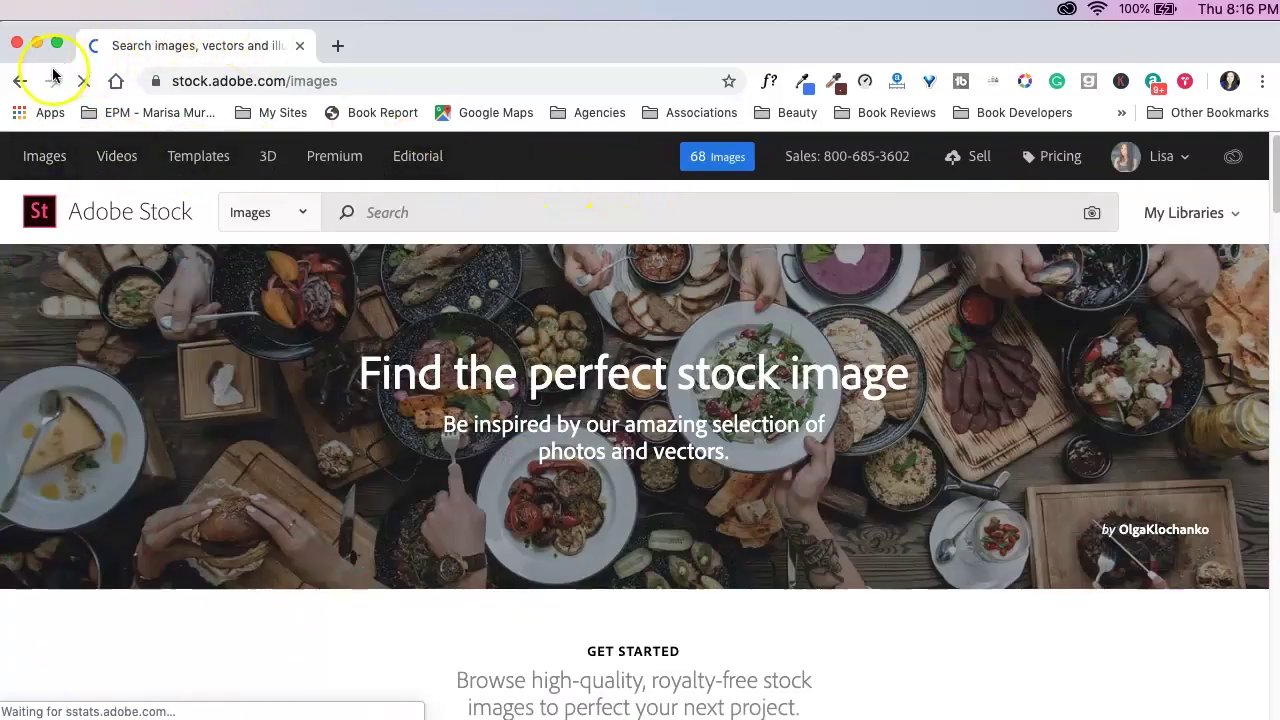
{"action": "left_click_drag", "start_coordinate": [18, 78], "coordinate": [20, 169]}
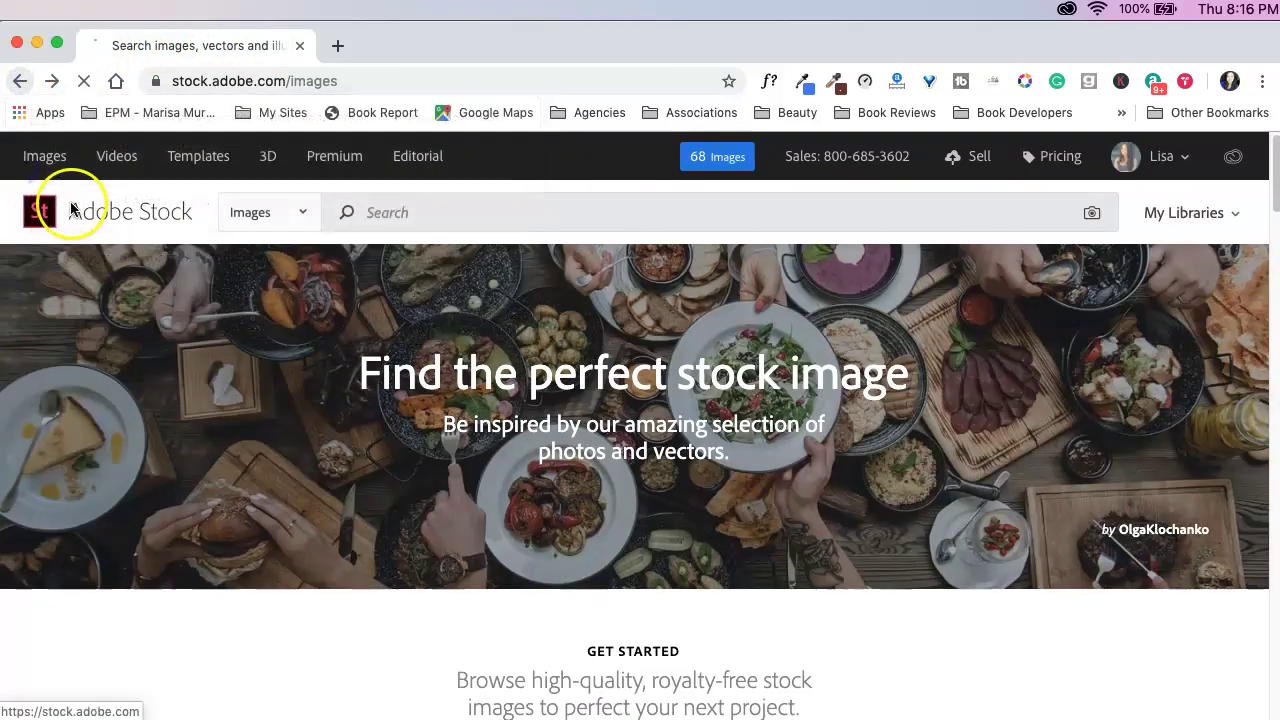